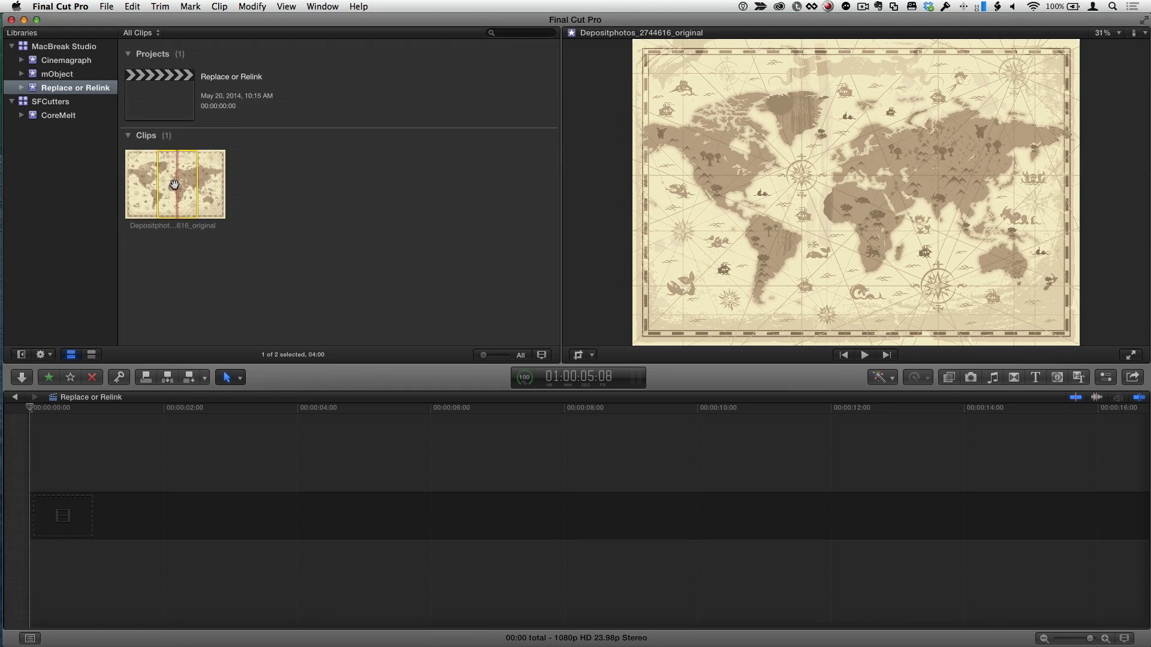
Step: Append the map clip to the timeline twice, select both copies, and show the Inspector
left_click(180, 165)
key("e")
key("e")
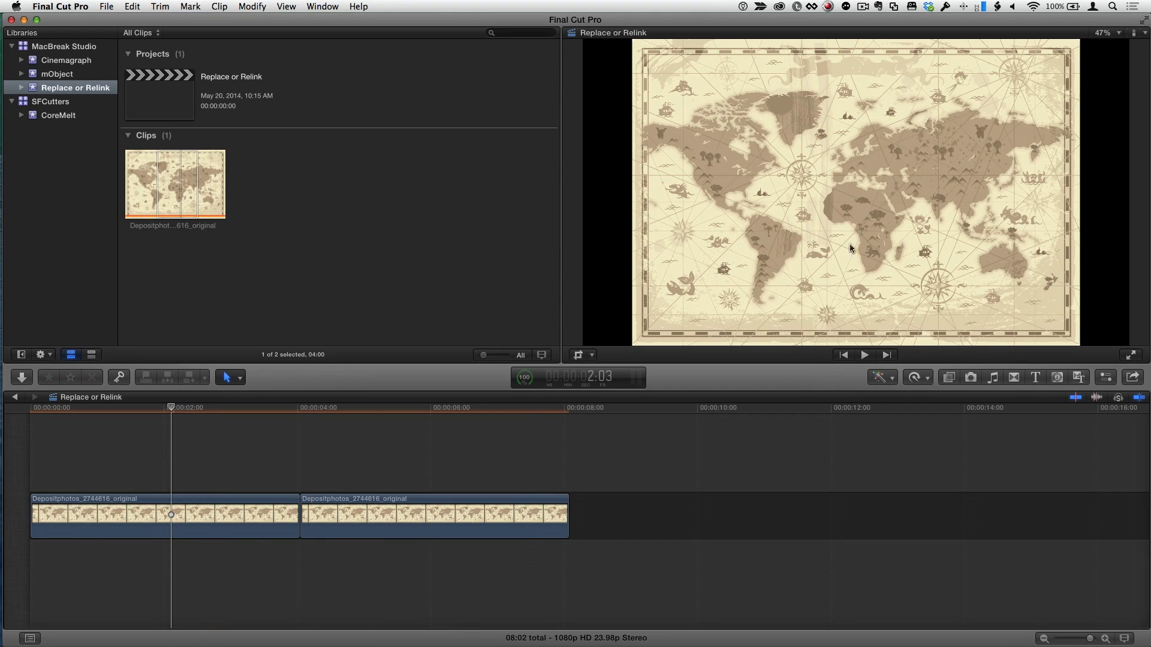
left_click_drag(204, 459, 360, 509)
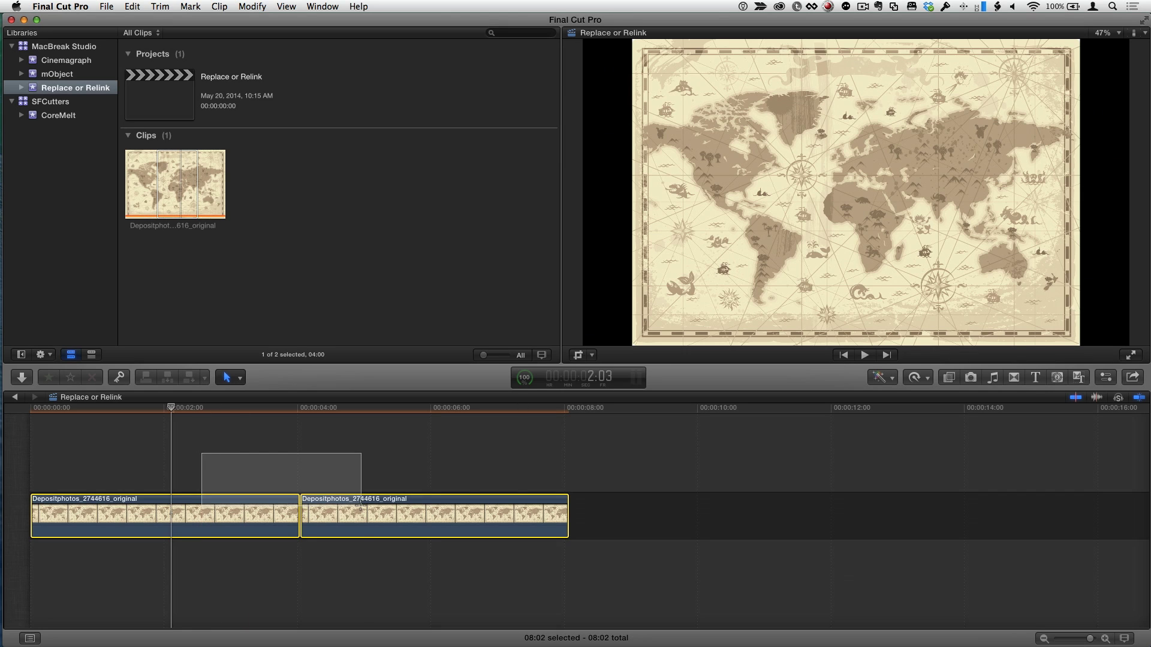
left_click(1108, 378)
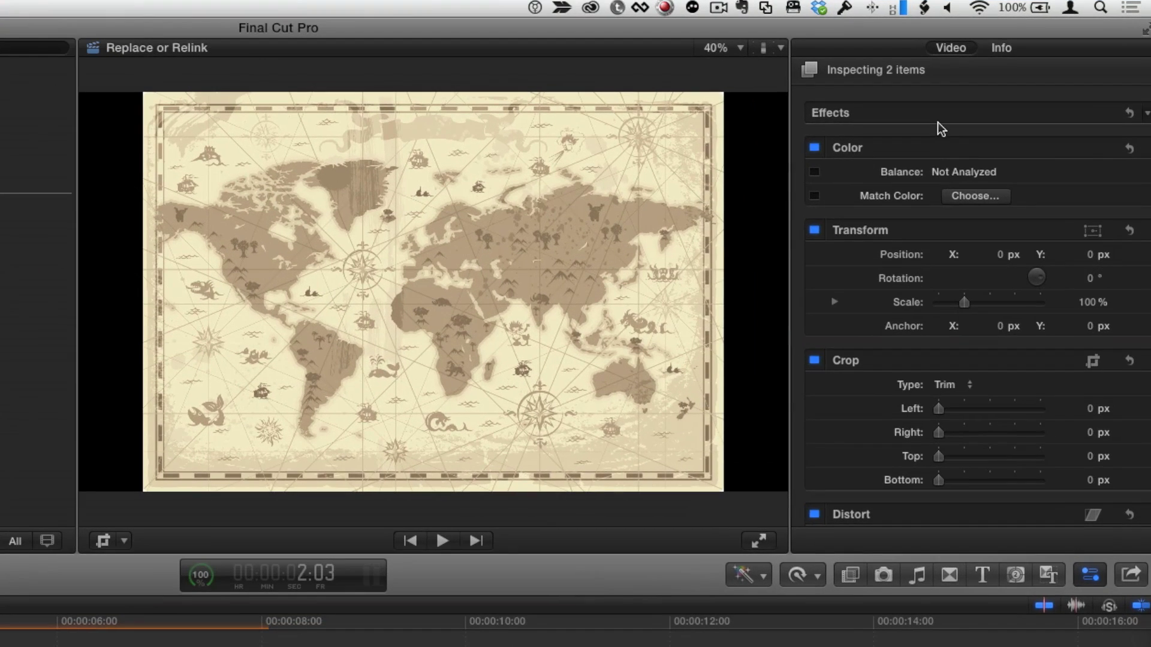
scroll(1006, 85, "down", 3)
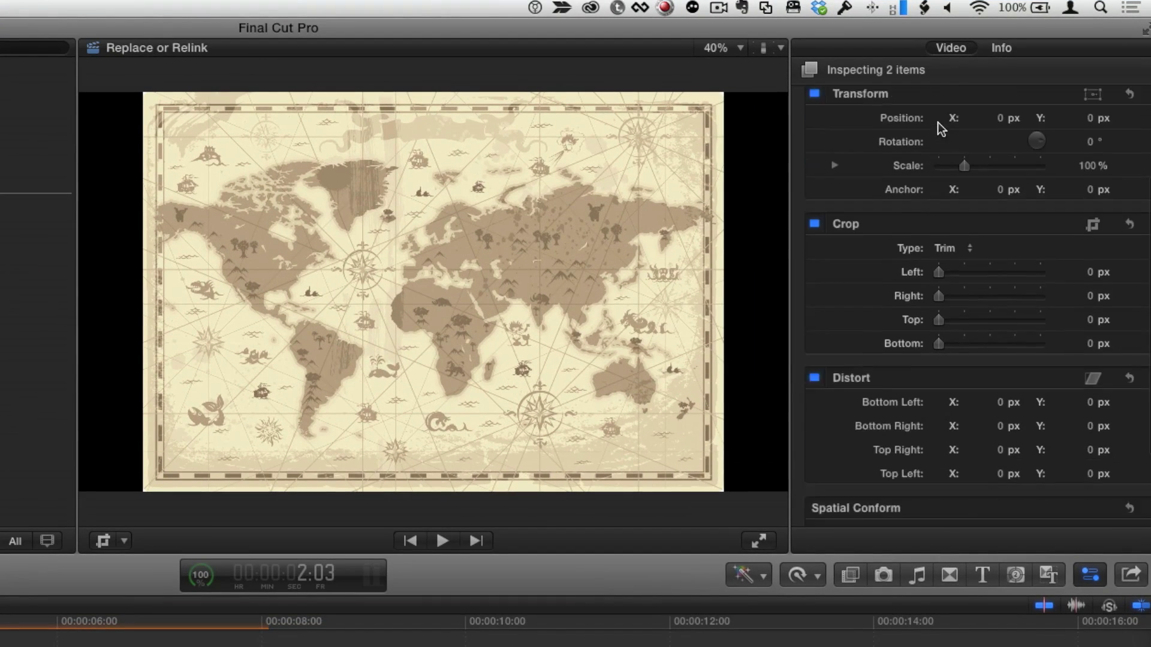
scroll(1005, 95, "down", 3)
scroll(937, 225, "down", 1)
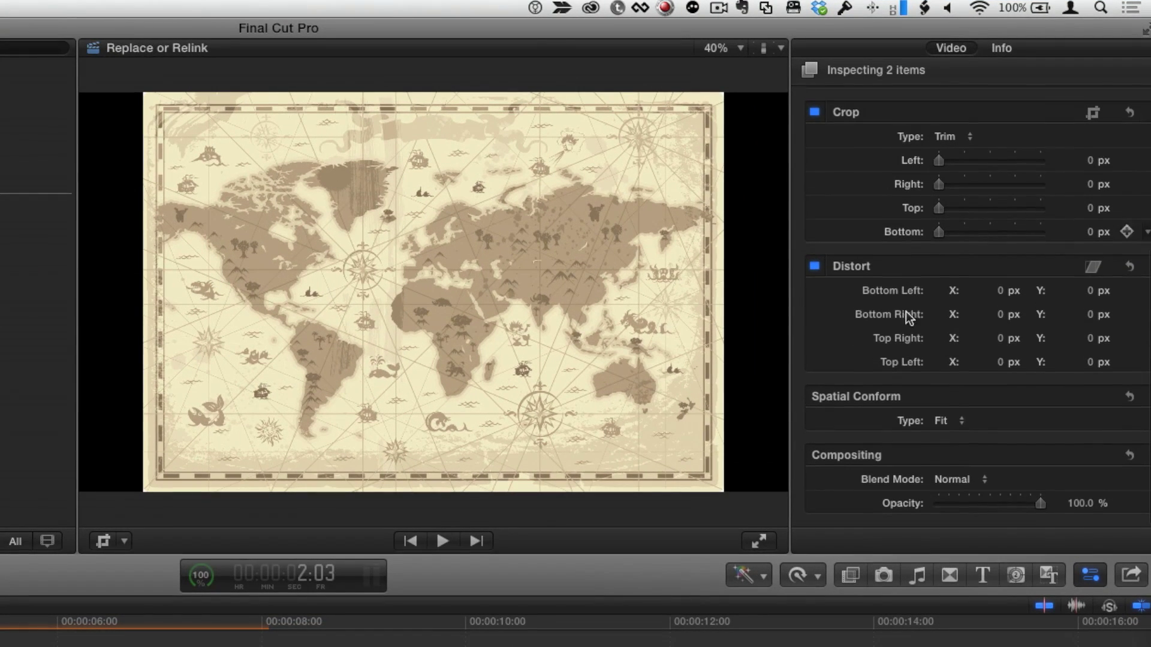
Step: Set both map clips' Spatial Conform Type to Fill and park the playhead on clip one
left_click(959, 431)
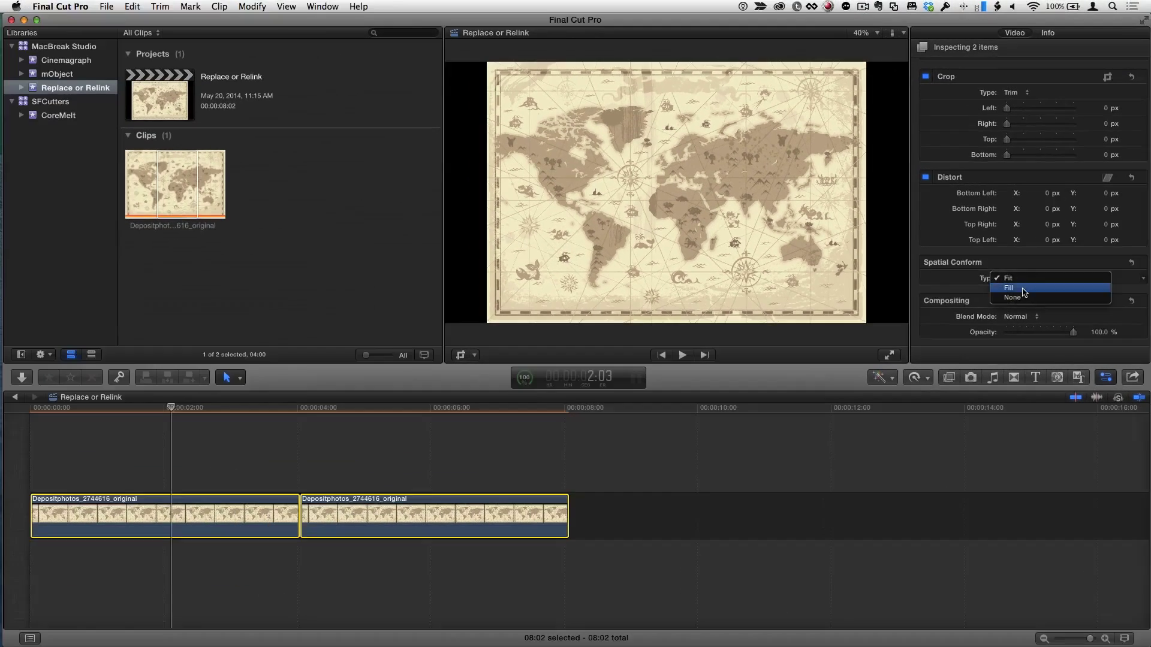
left_click(1003, 286)
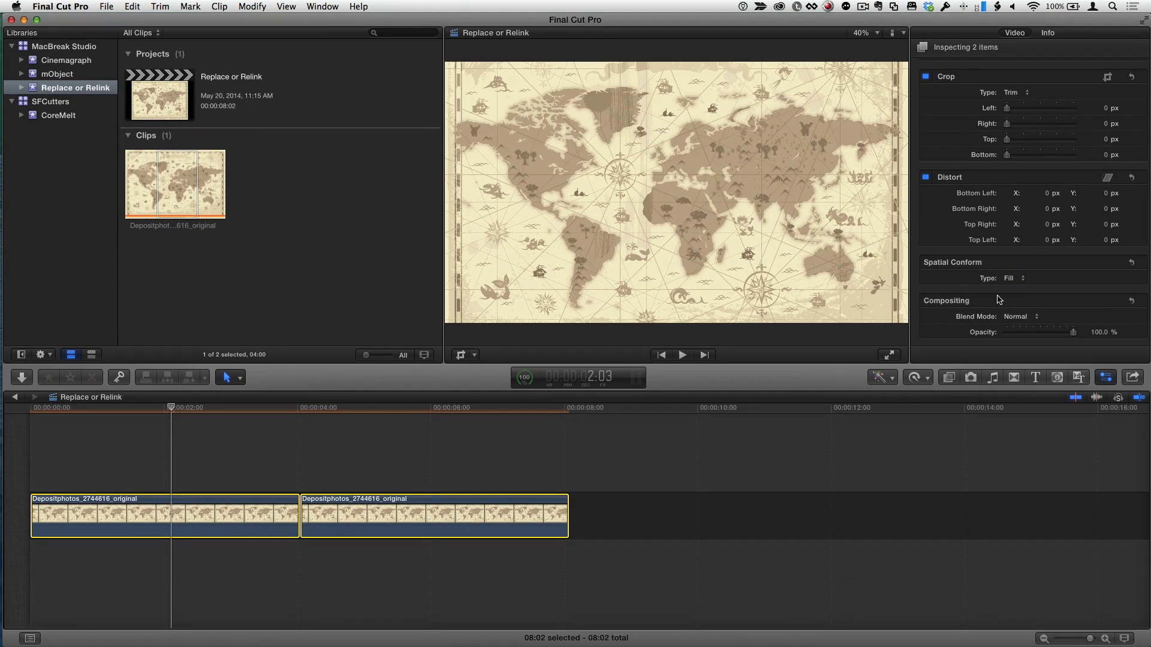
left_click(219, 419)
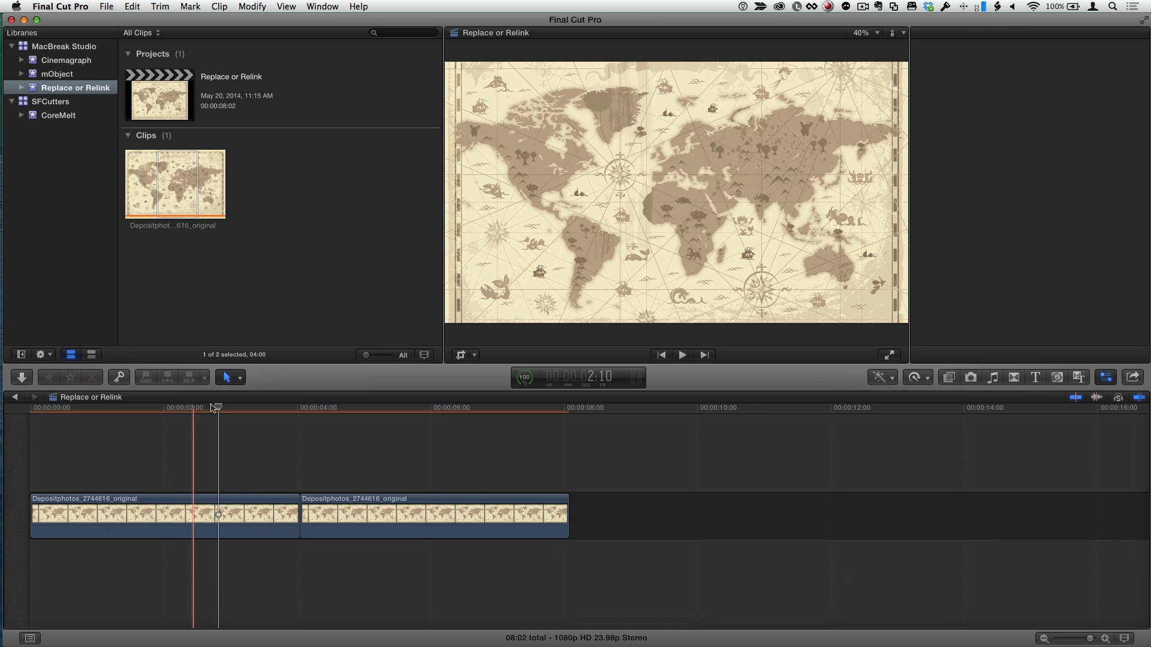
left_click_drag(214, 409, 206, 411)
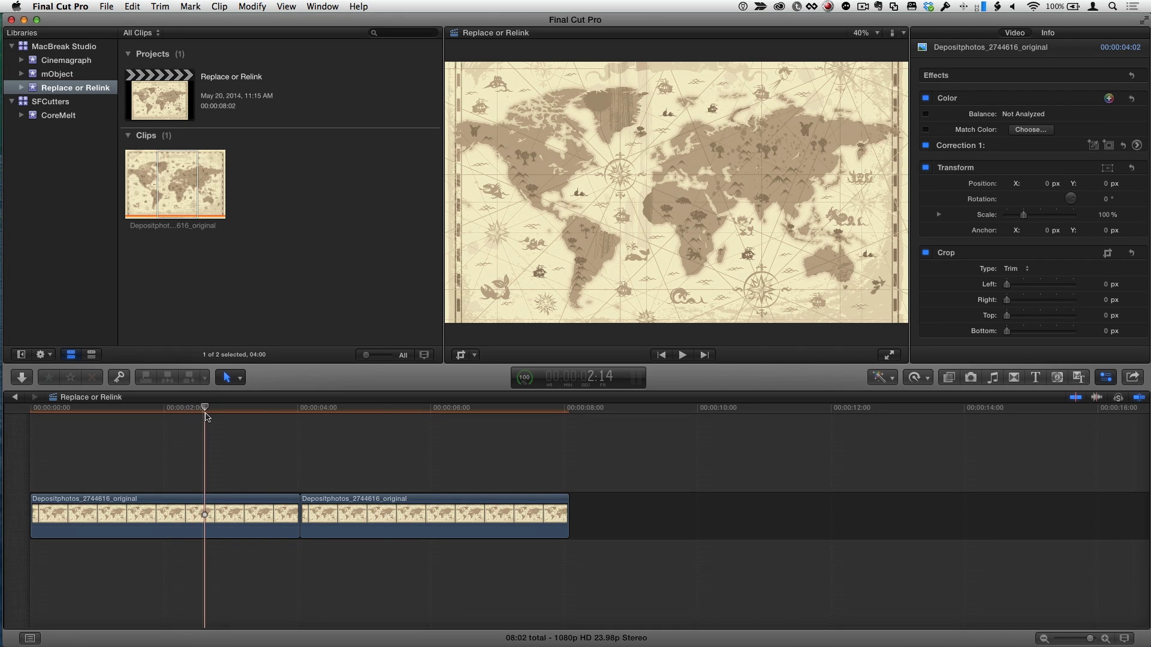
left_click(950, 379)
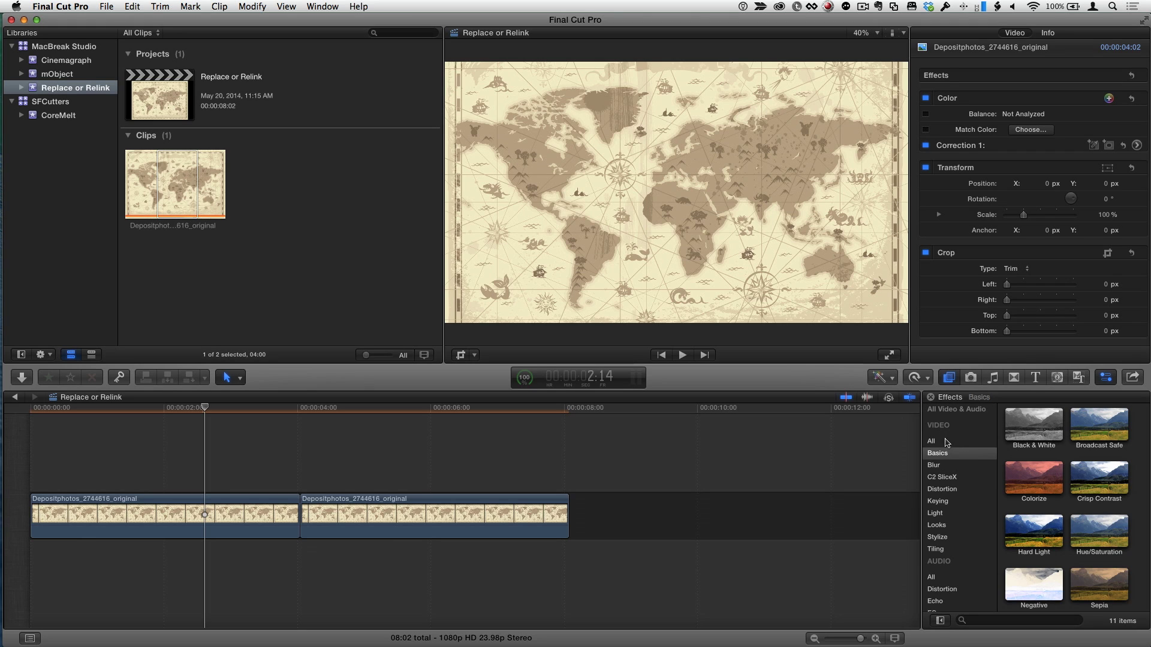
scroll(1021, 474, "down", 2)
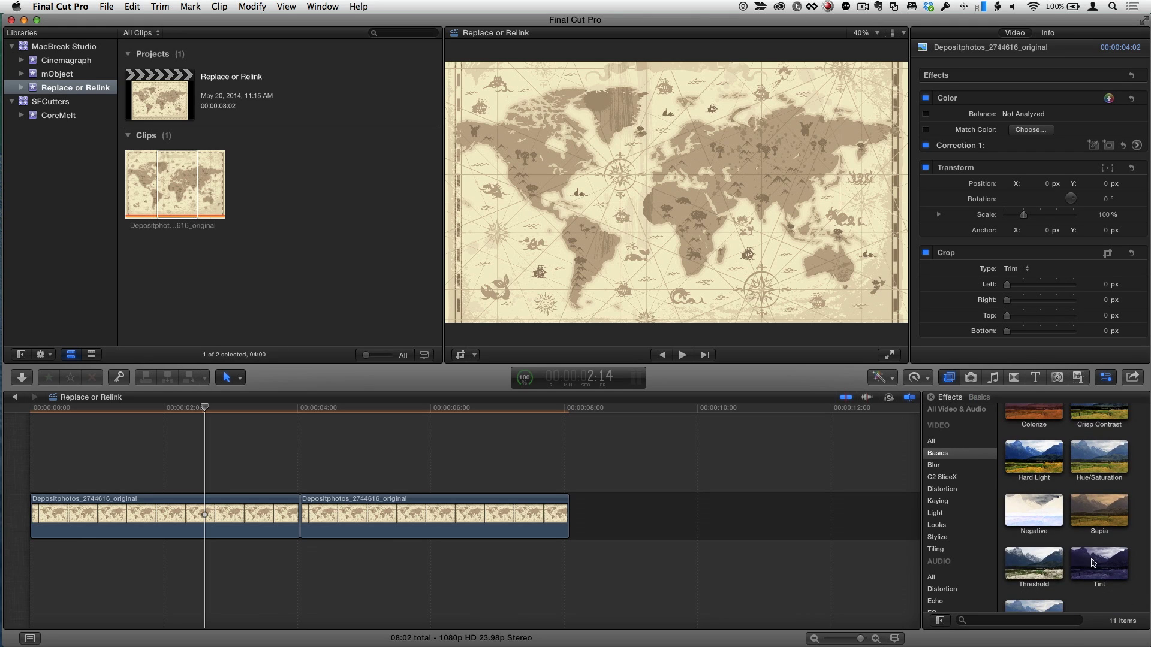
Step: Drop the Tint effect on clip one and give clip two a Ken Burns crop
left_click_drag(589, 520, 207, 516)
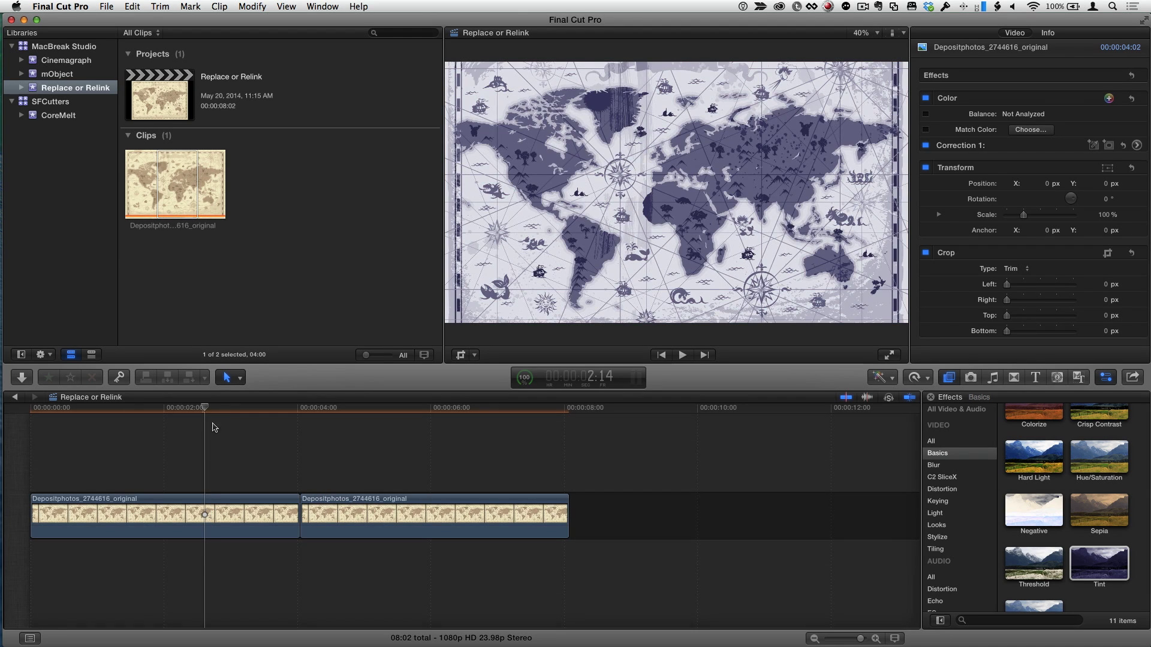
mouse_move(312, 413)
left_mouse_down()
mouse_move(352, 413)
mouse_move(329, 412)
left_mouse_up()
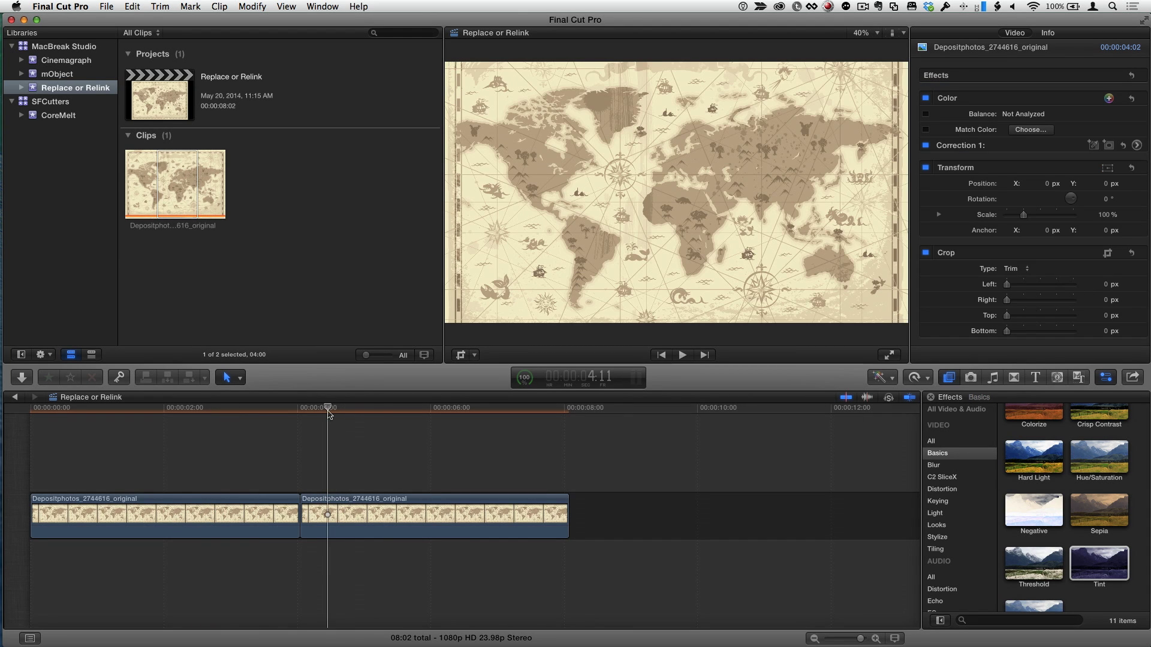
left_click(388, 508)
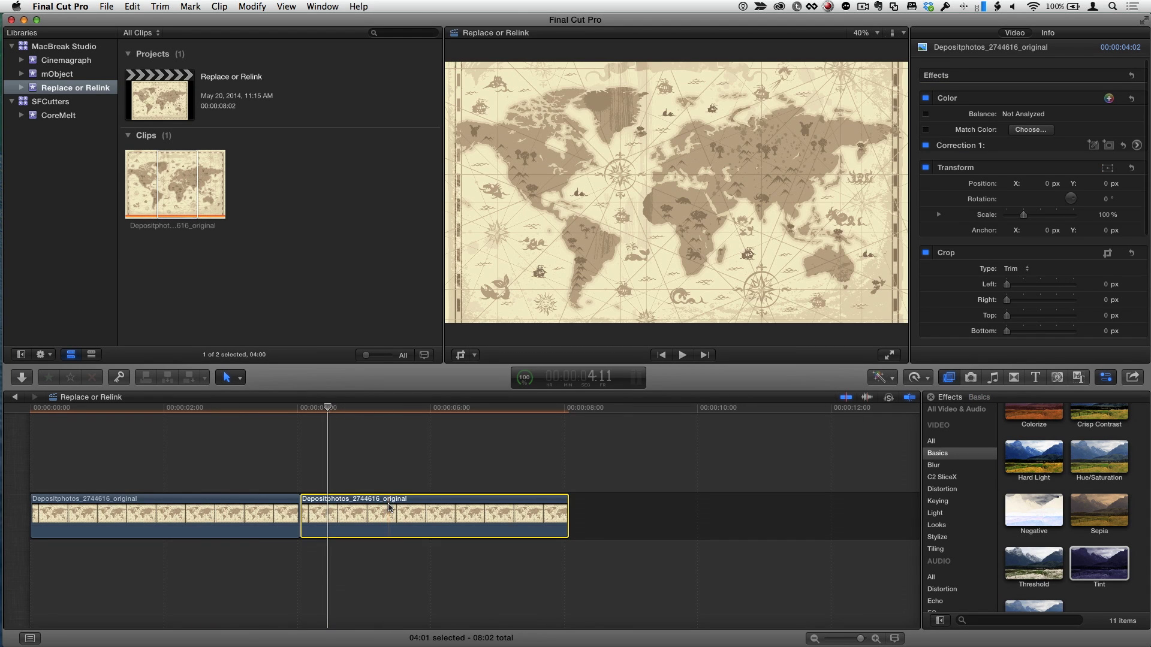
left_click(464, 358)
left_click(701, 335)
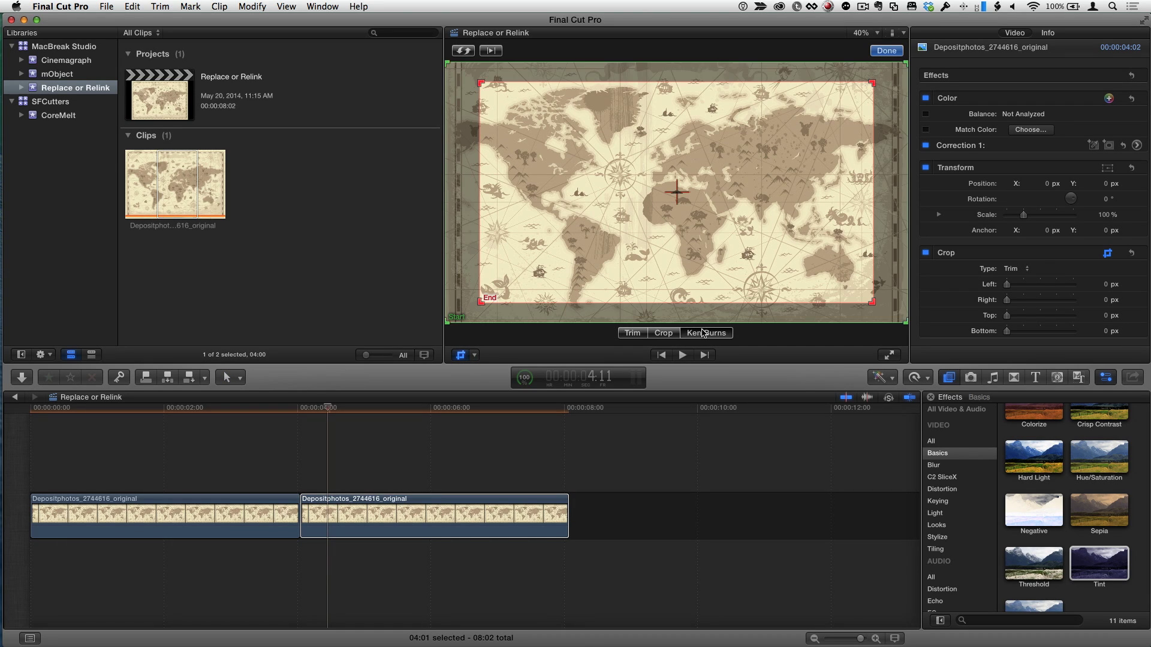
left_click(886, 51)
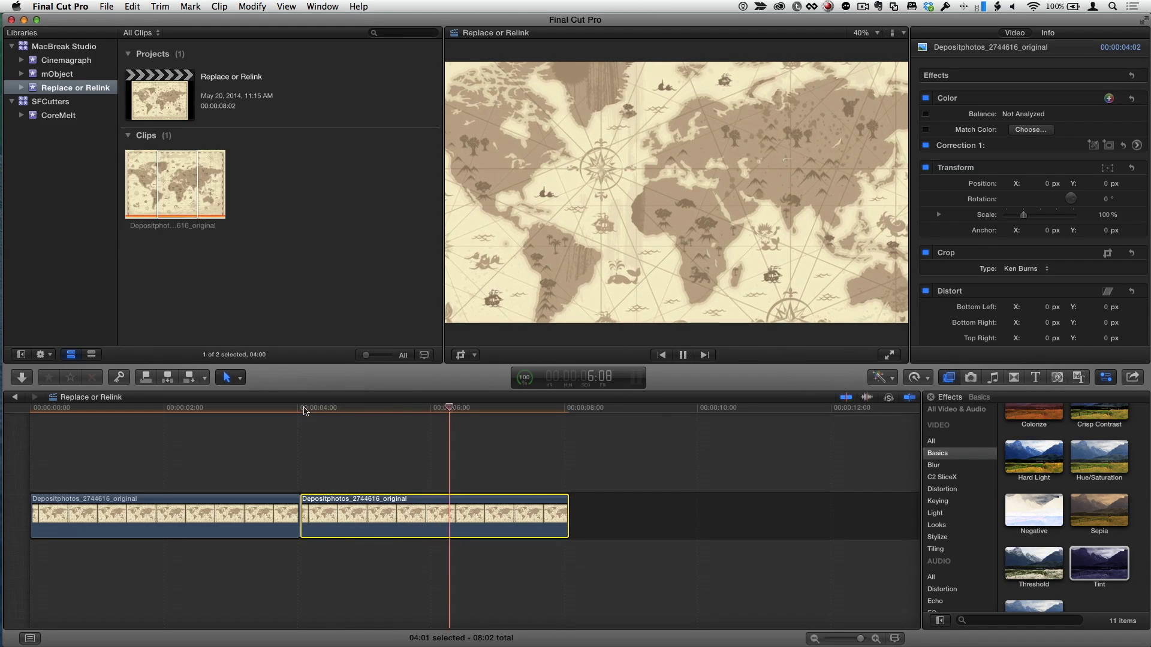
left_click(120, 410)
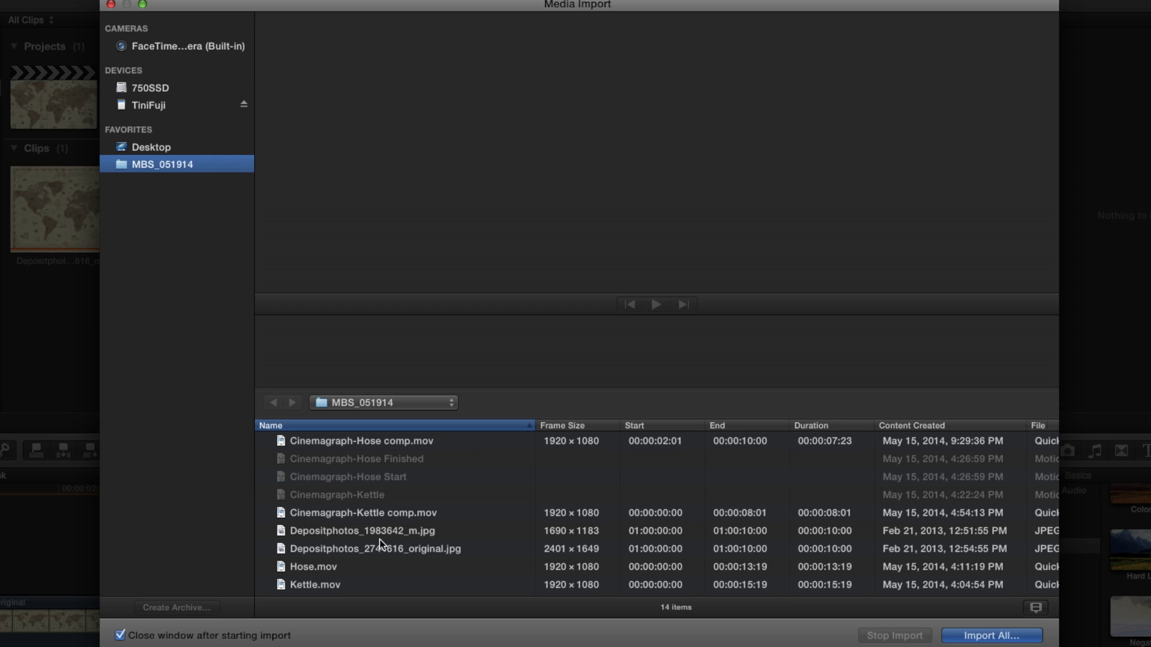
Step: Choose the orange world map image in the MBS_051914 folder for import
left_click(381, 533)
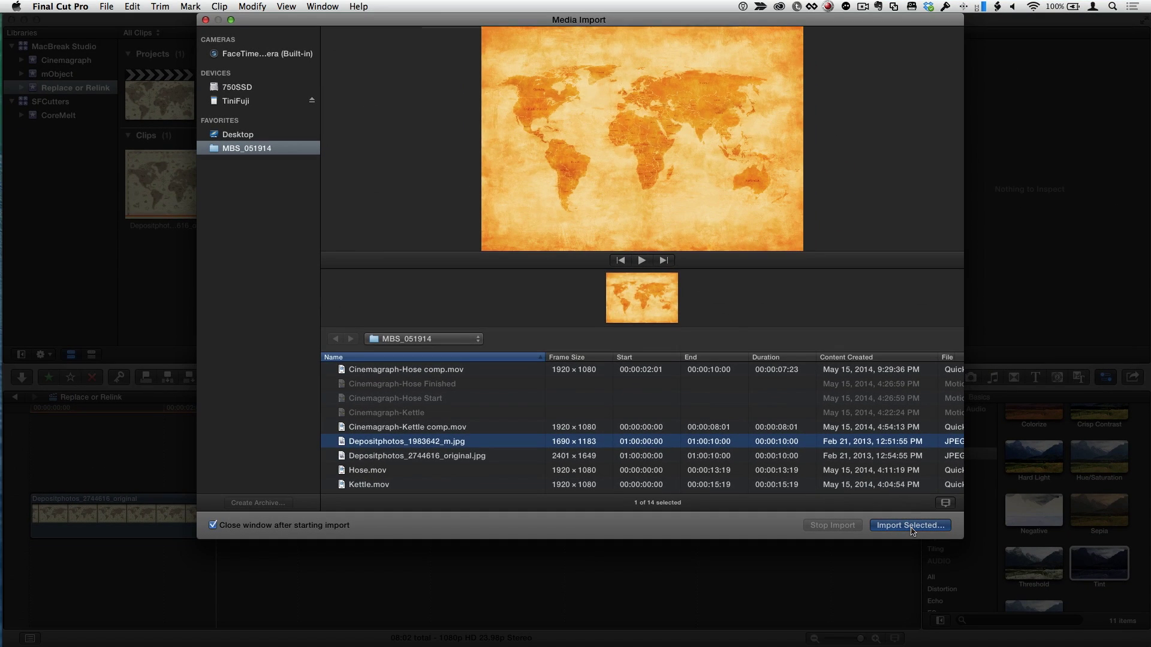
Step: Import Depositphotos_1983642_m.jpg into the existing event and select the new clip
left_click(912, 525)
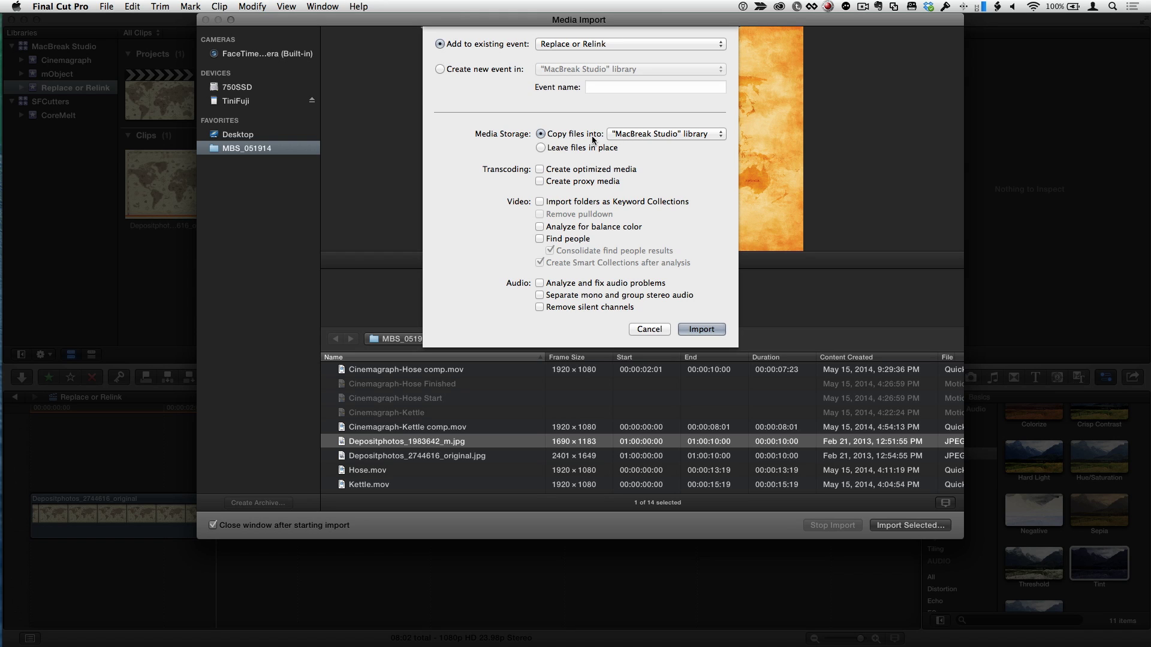
left_click(699, 330)
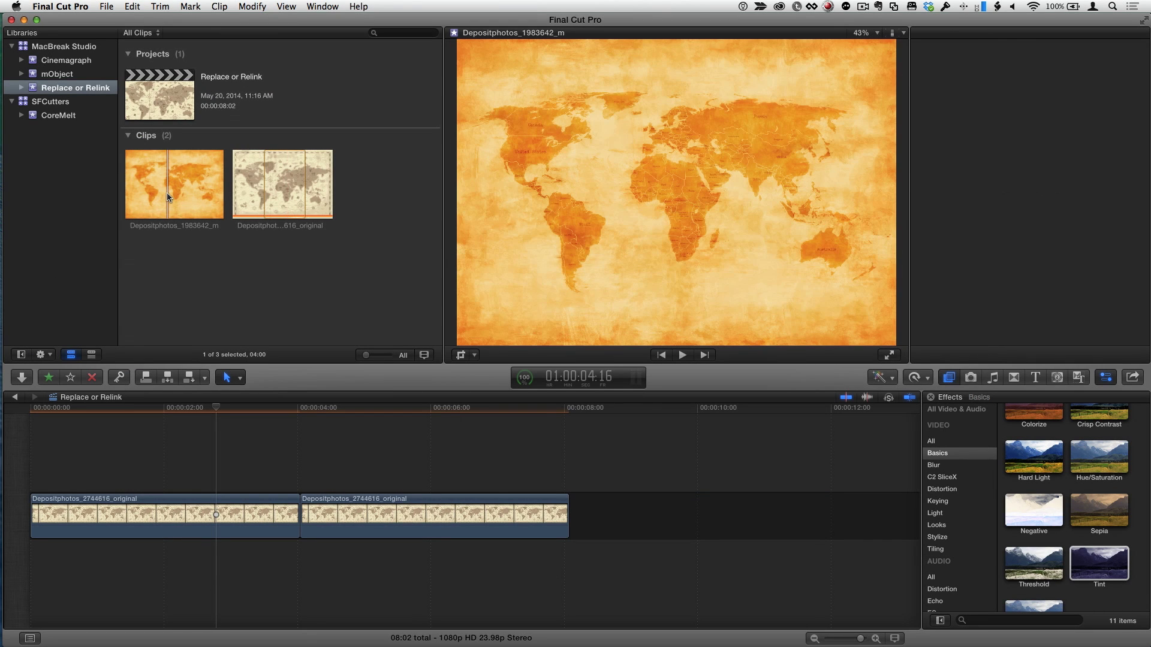
left_click(174, 183)
left_click_drag(183, 325, 160, 521)
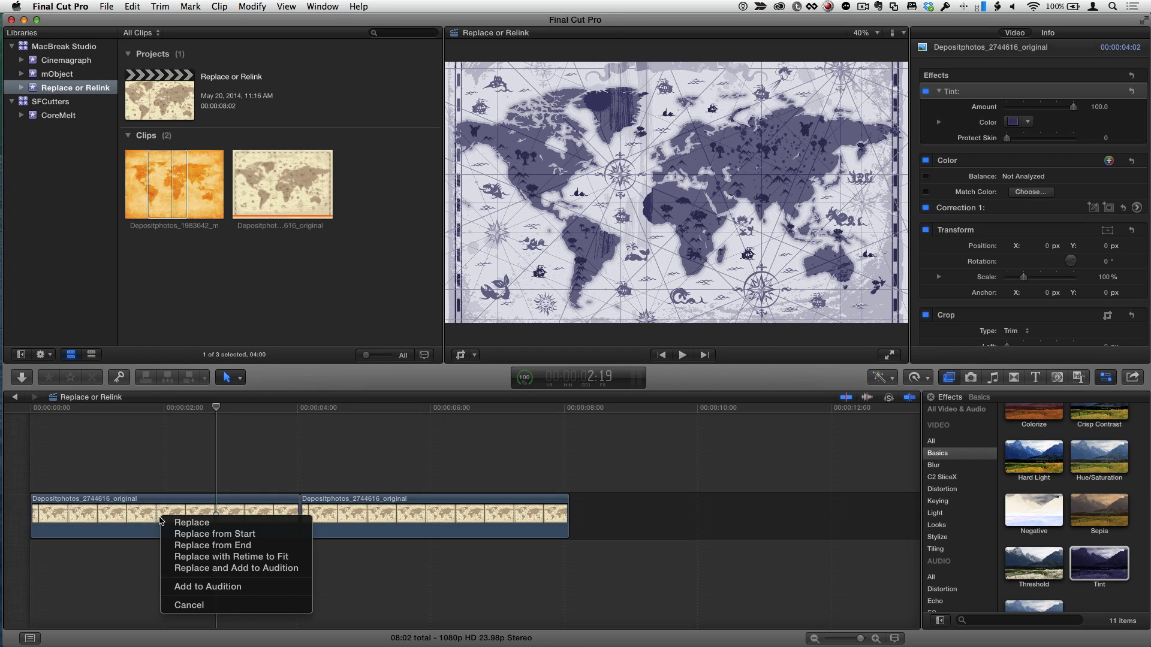
left_click(274, 538)
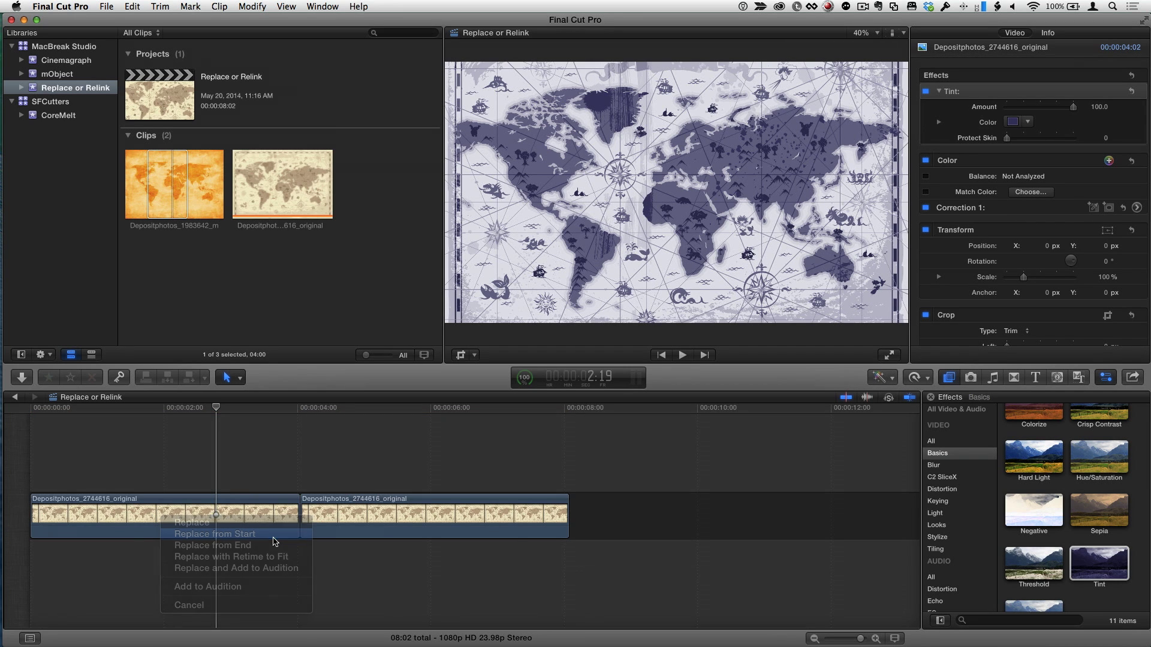
left_click_drag(176, 407, 155, 412)
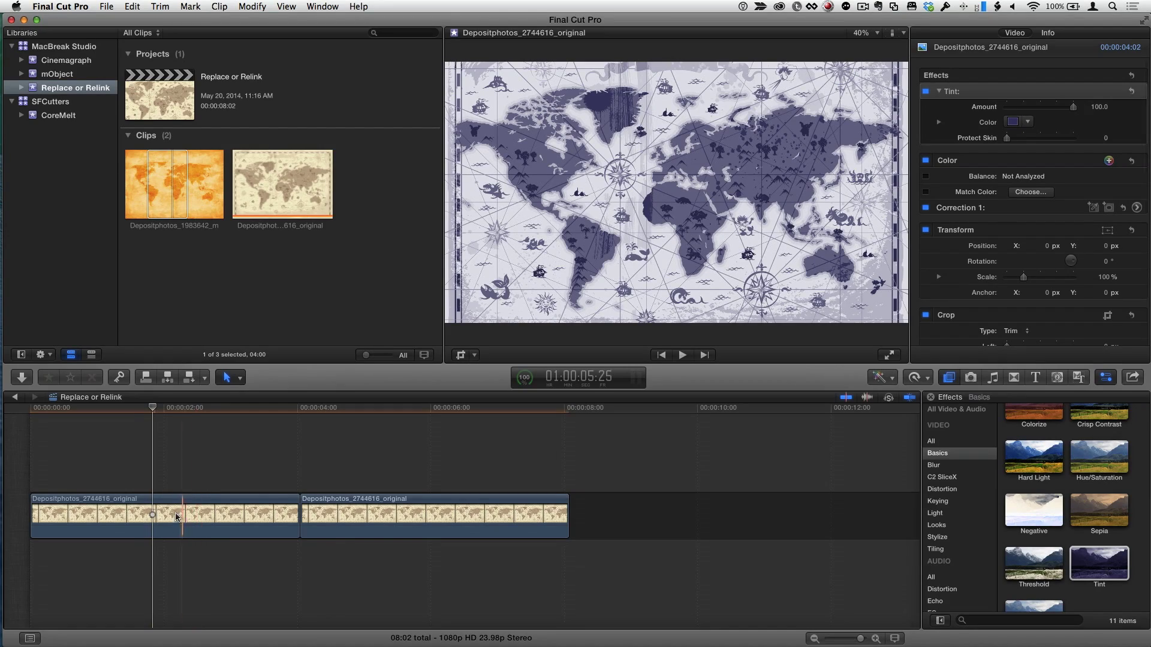
left_click(175, 517)
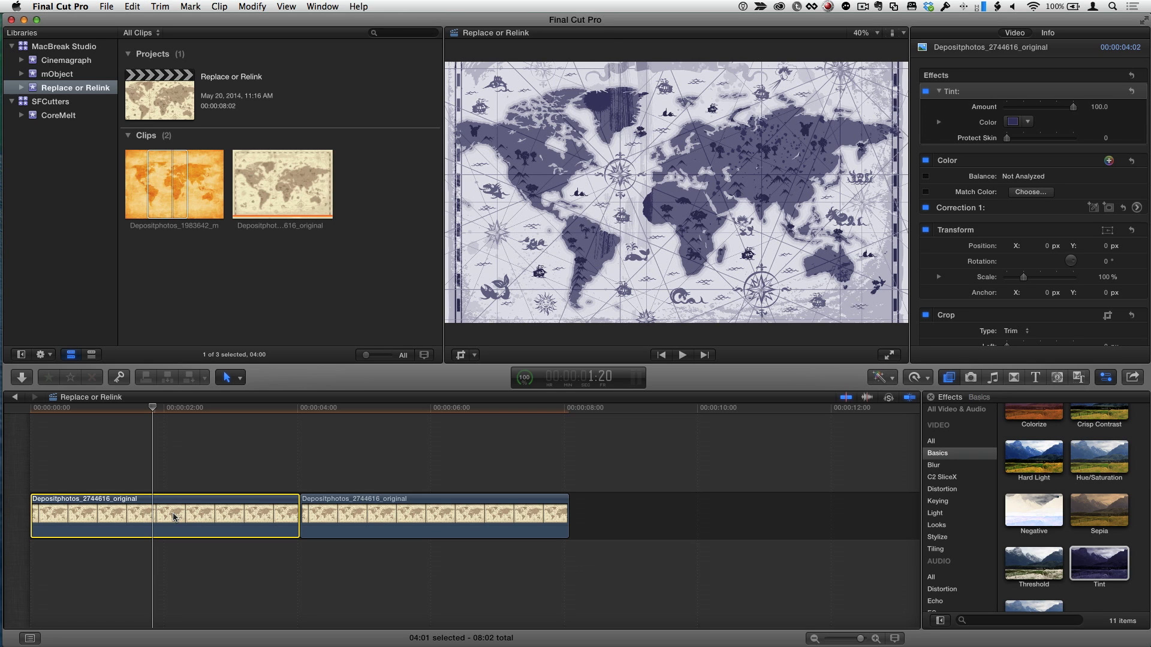
Step: Replace the first timeline clip with the orange map image
left_click_drag(158, 186, 142, 513)
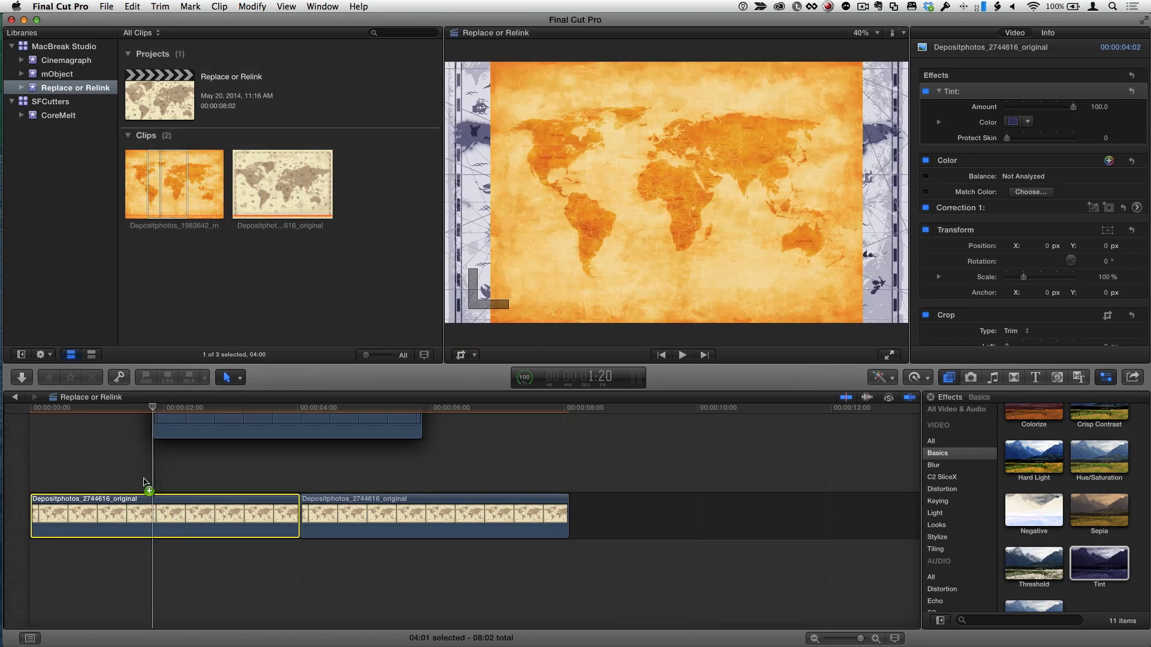
left_click_drag(137, 505, 138, 505)
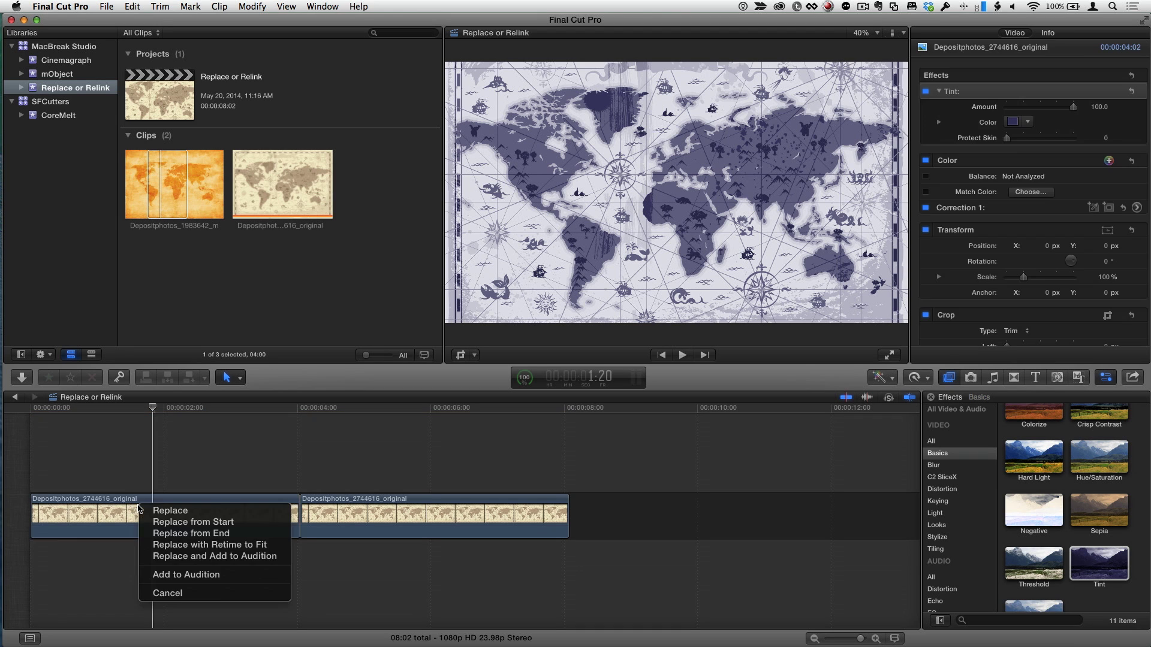
left_click(209, 528)
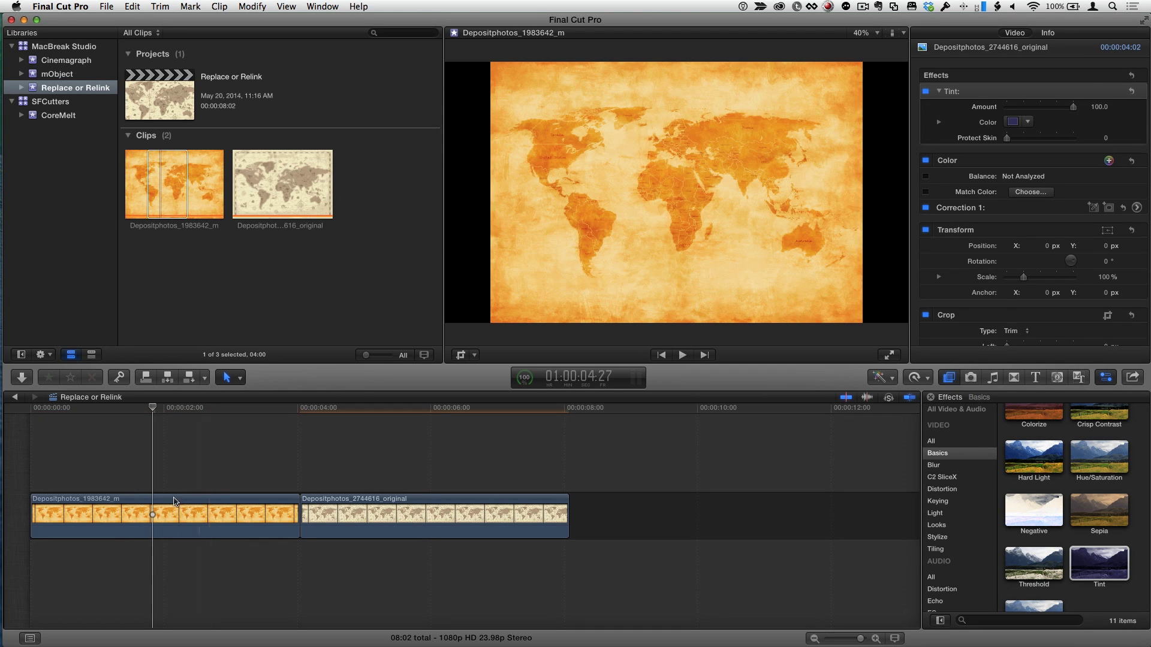
left_click(162, 506)
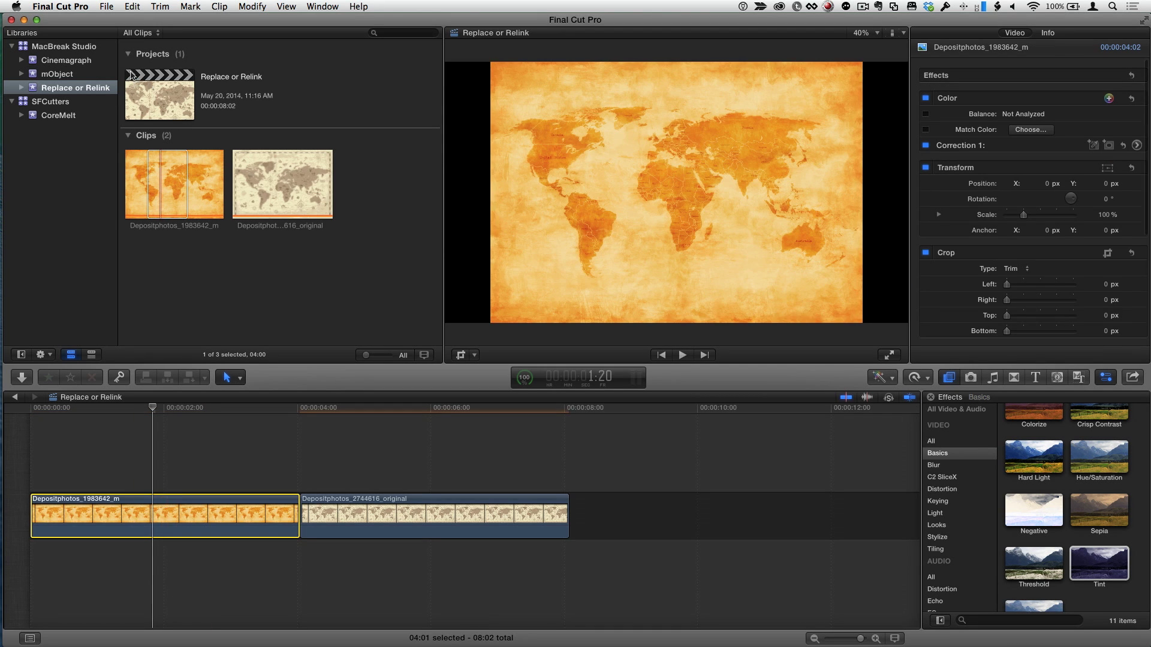
Step: Paste the old clip's Tint effect and Spatial Conform attributes onto the orange clip
left_click(132, 10)
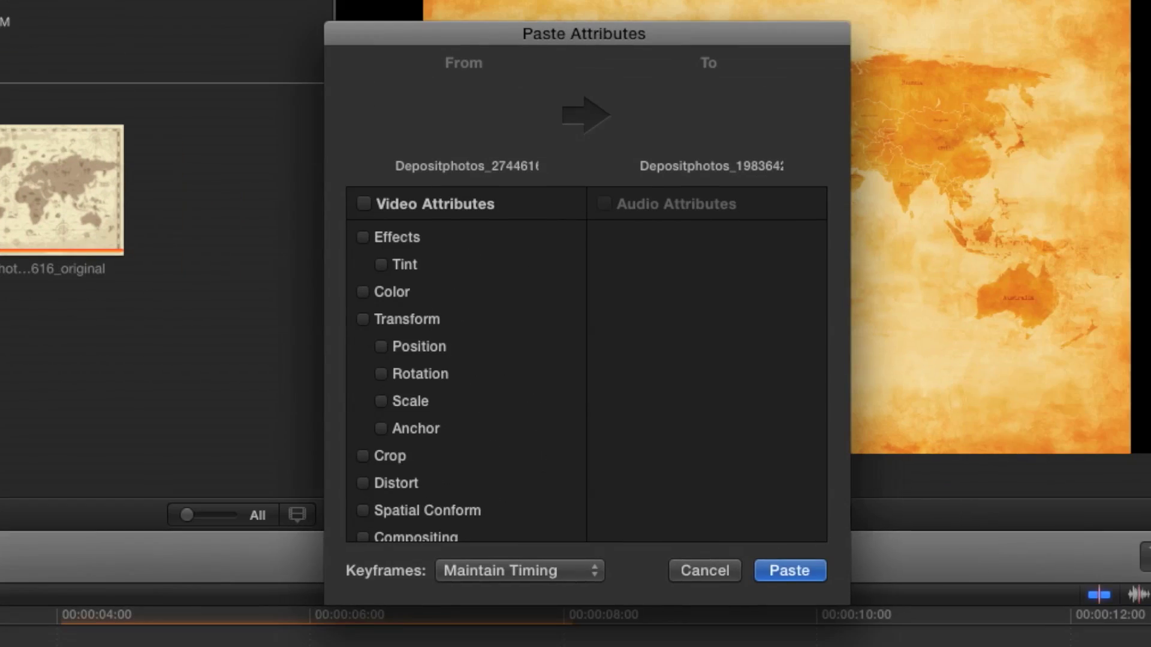
left_click(370, 241)
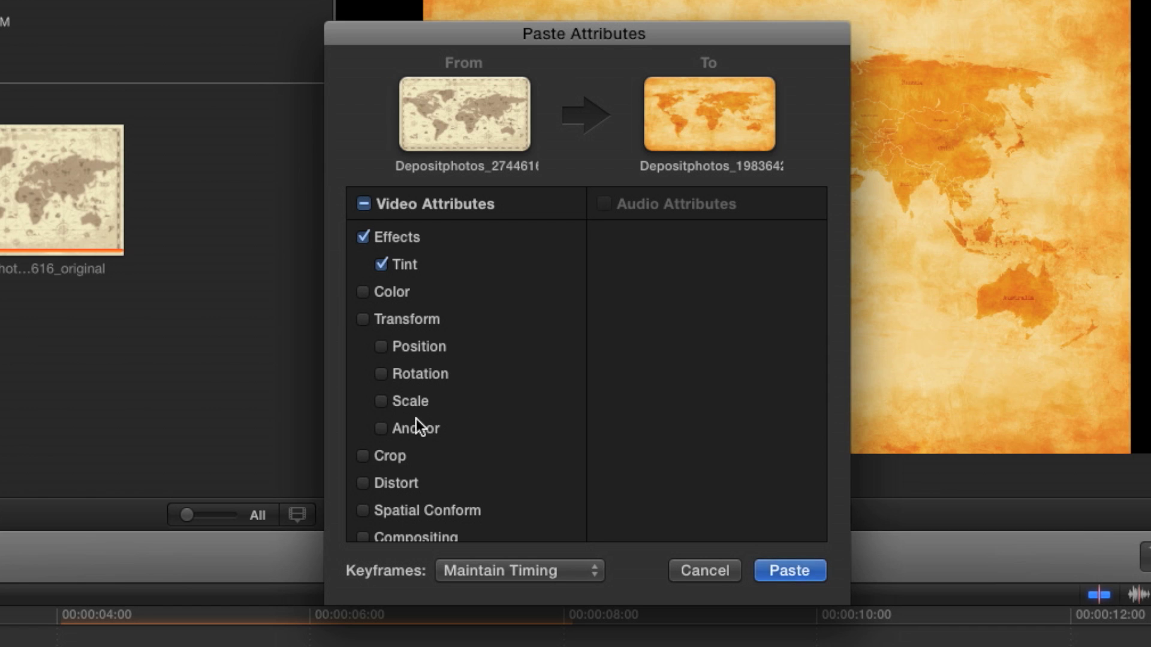
left_click(363, 511)
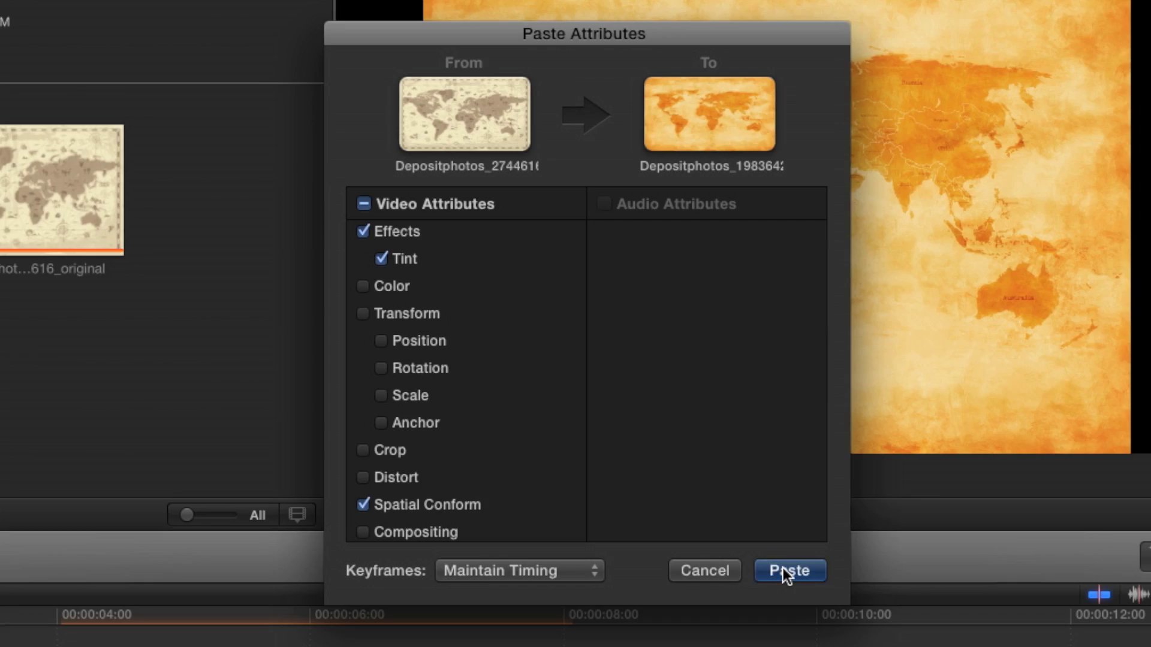
left_click(782, 571)
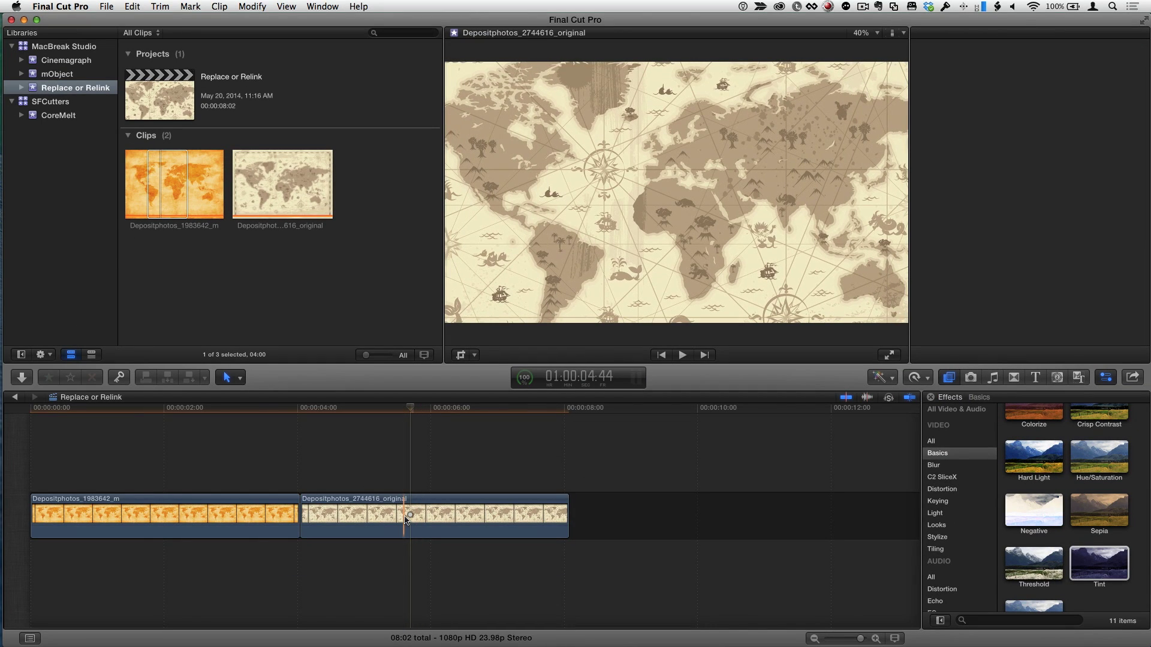
left_click(406, 520)
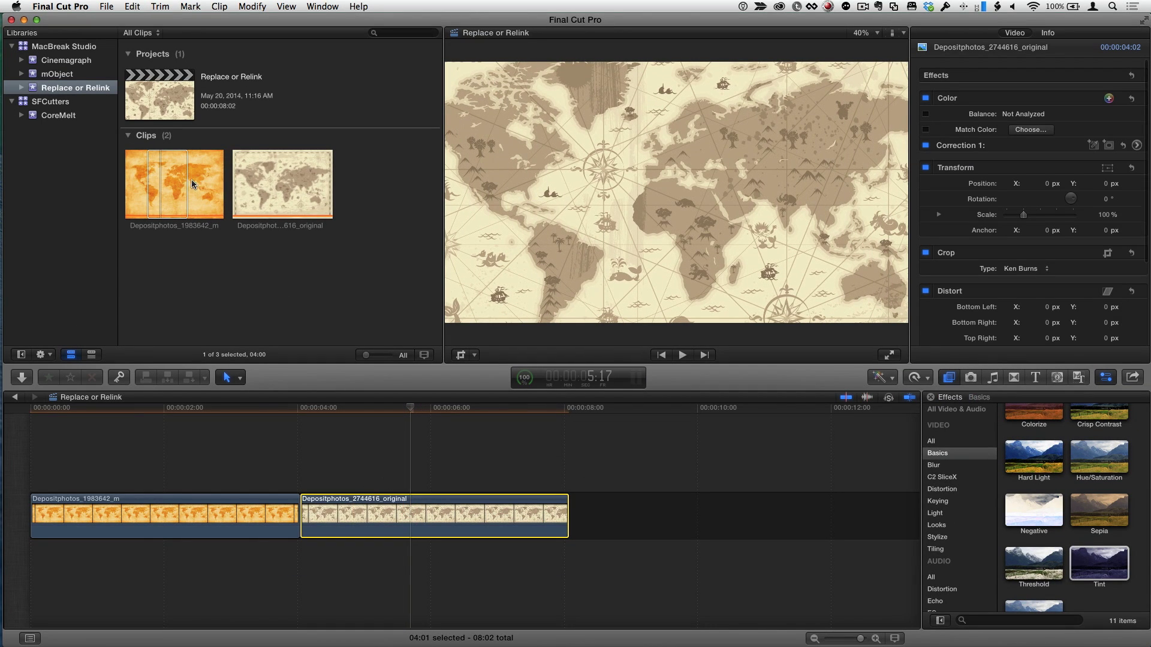
Step: Replace clip two from its start with the orange map and paste the old Crop attribute
mouse_move(173, 181)
left_mouse_down()
mouse_move(397, 500)
mouse_move(394, 522)
left_mouse_up()
left_click(441, 540)
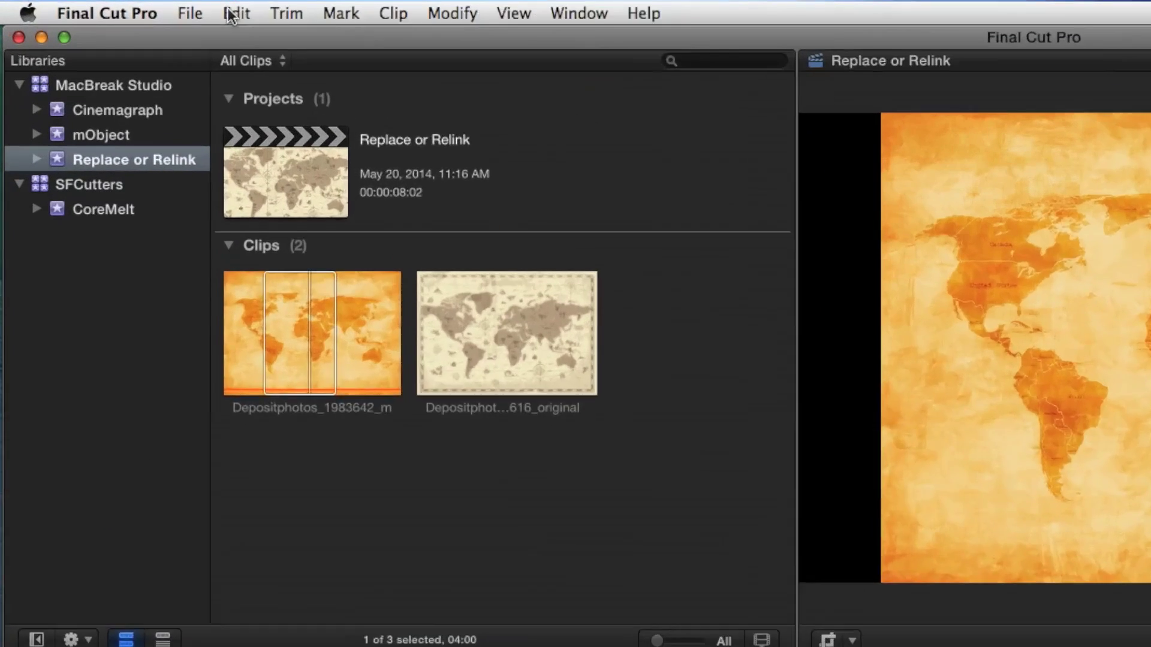
left_click(132, 7)
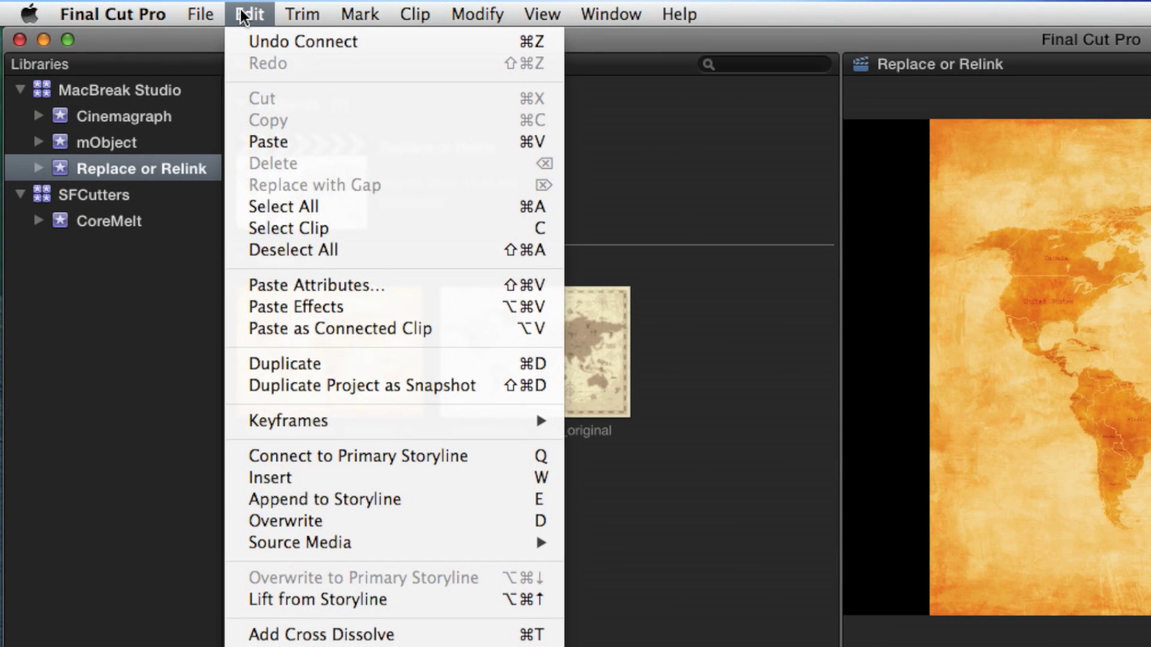
left_click(382, 286)
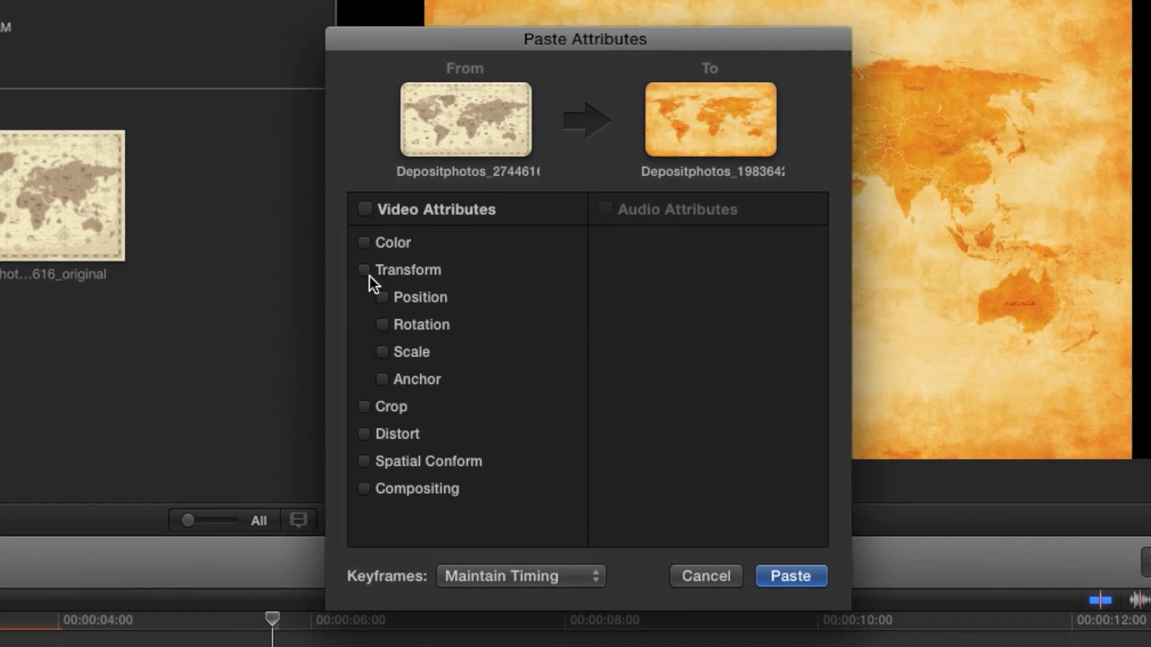
left_click(364, 408)
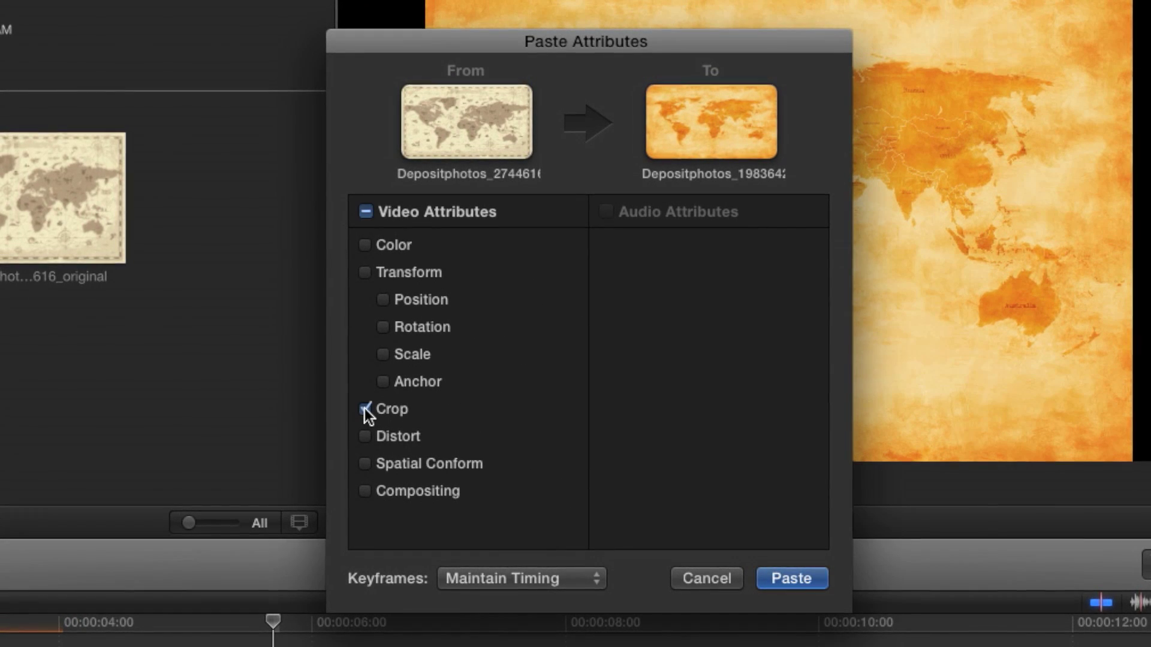
left_click(788, 577)
left_click(163, 417)
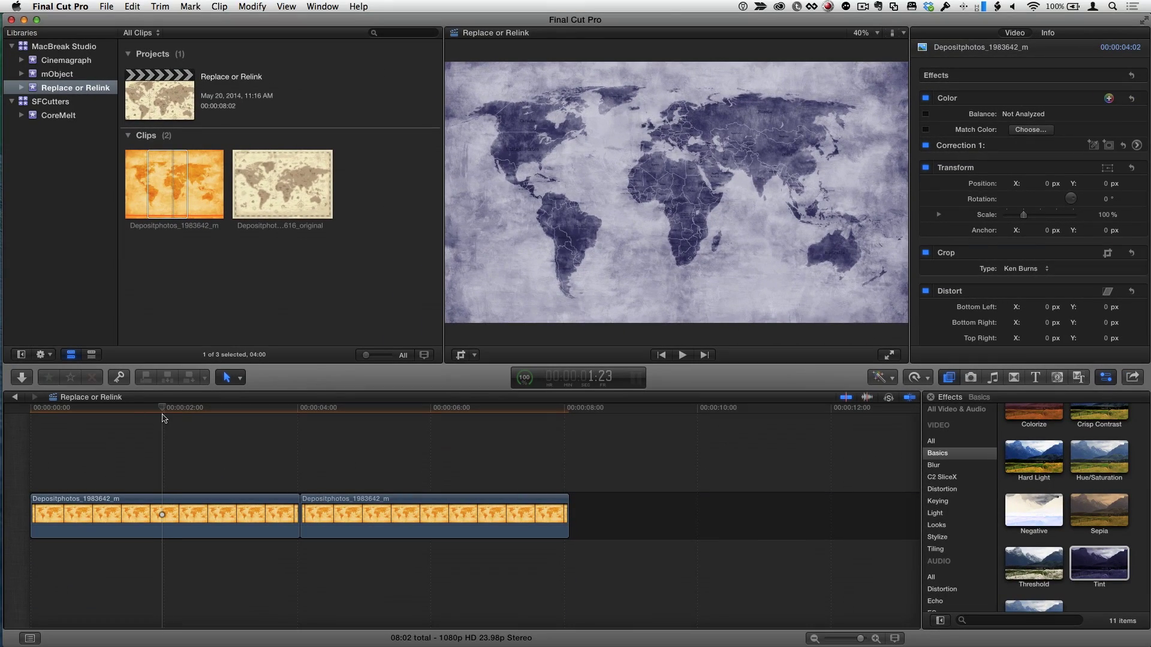
left_click(320, 411)
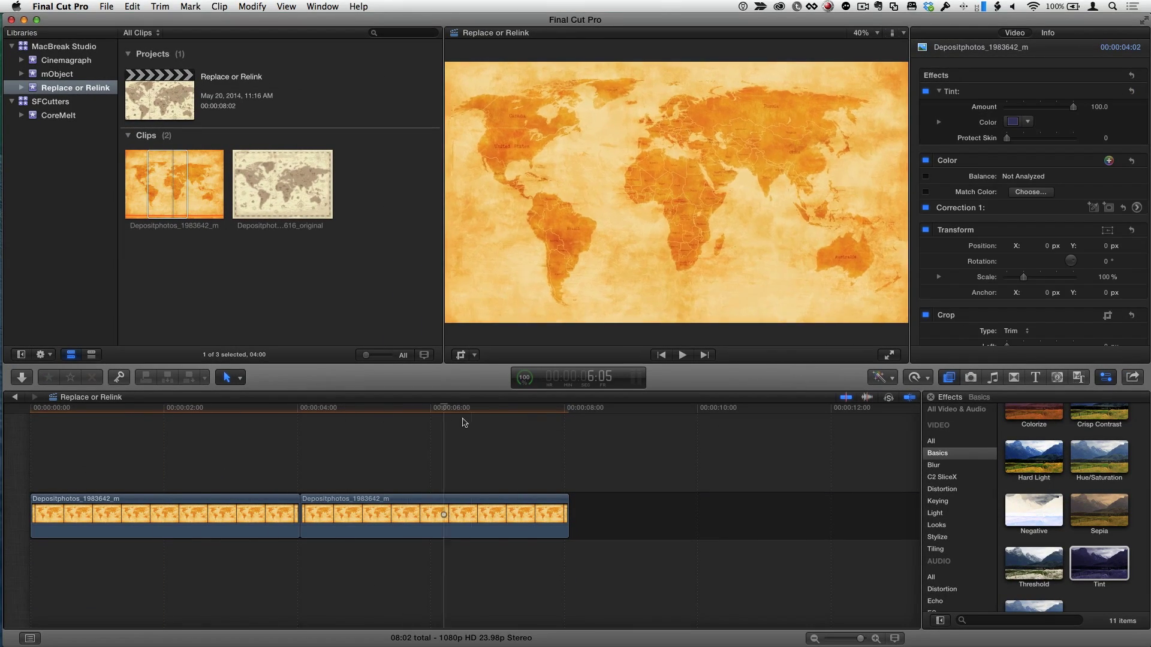
Step: Skim to a later frame of the second clip to review the replacement
left_click(443, 434)
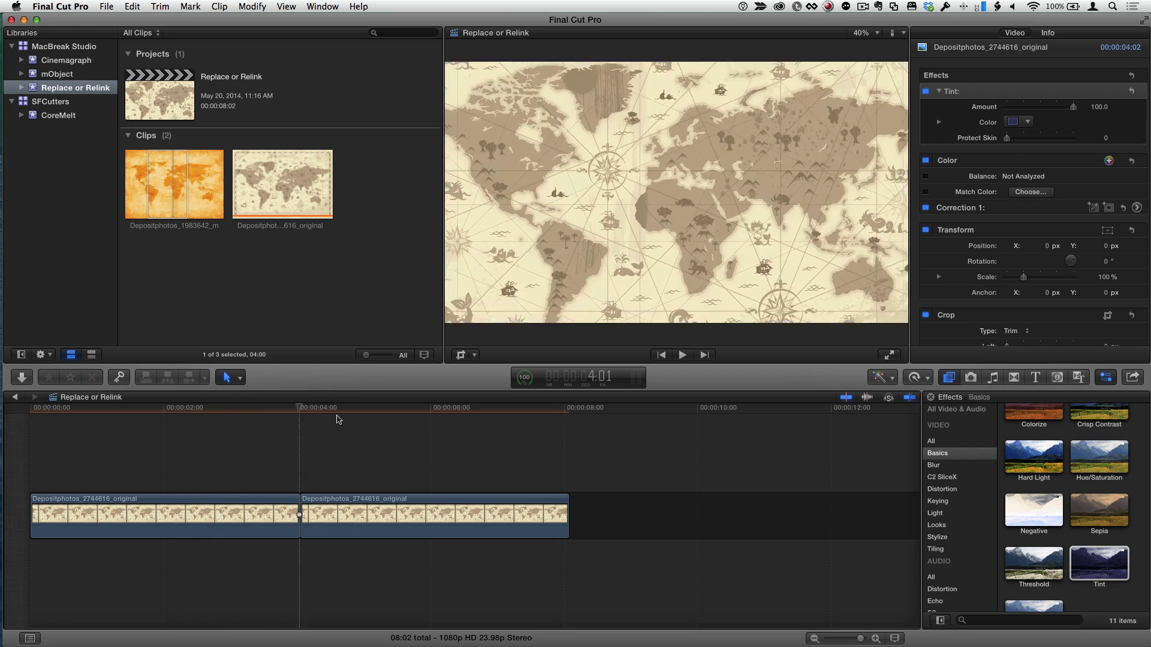
Step: Delete the orange map clip from the event, confirming its media move to Trash
left_click(285, 407)
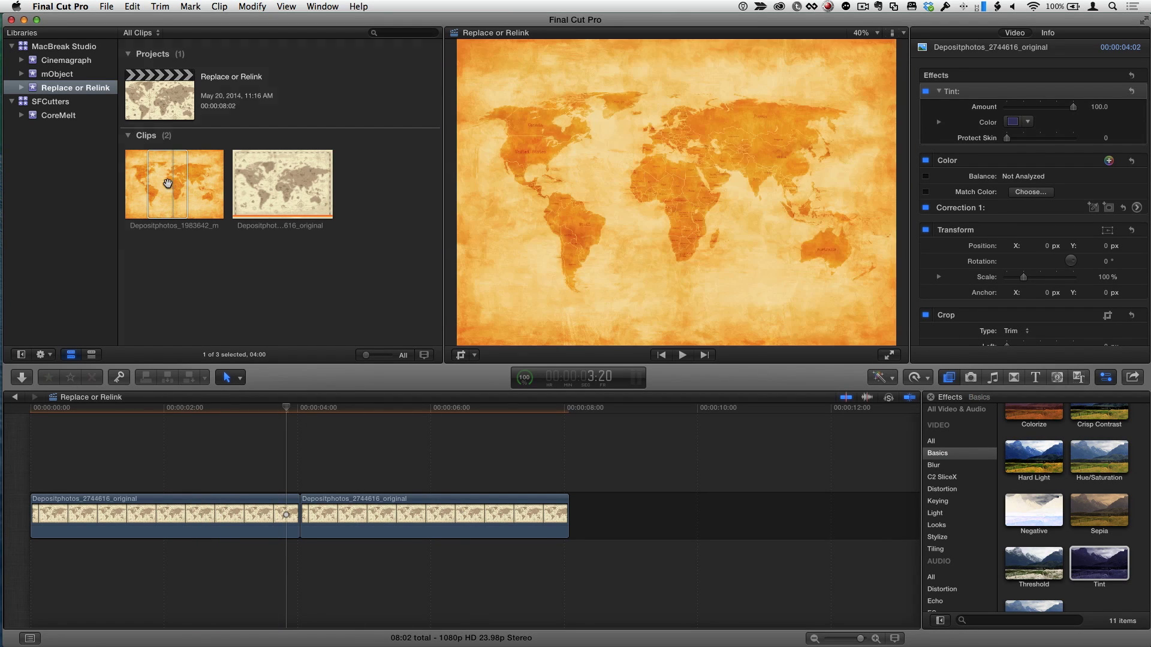
left_click(168, 185)
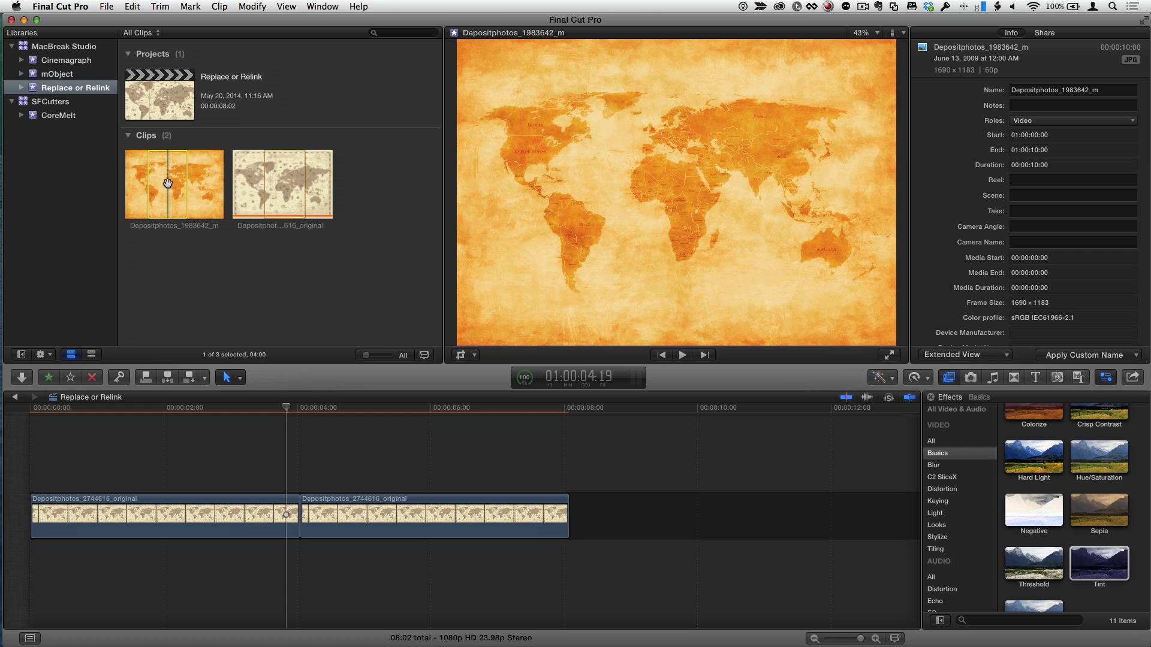
key("super+BackSpace")
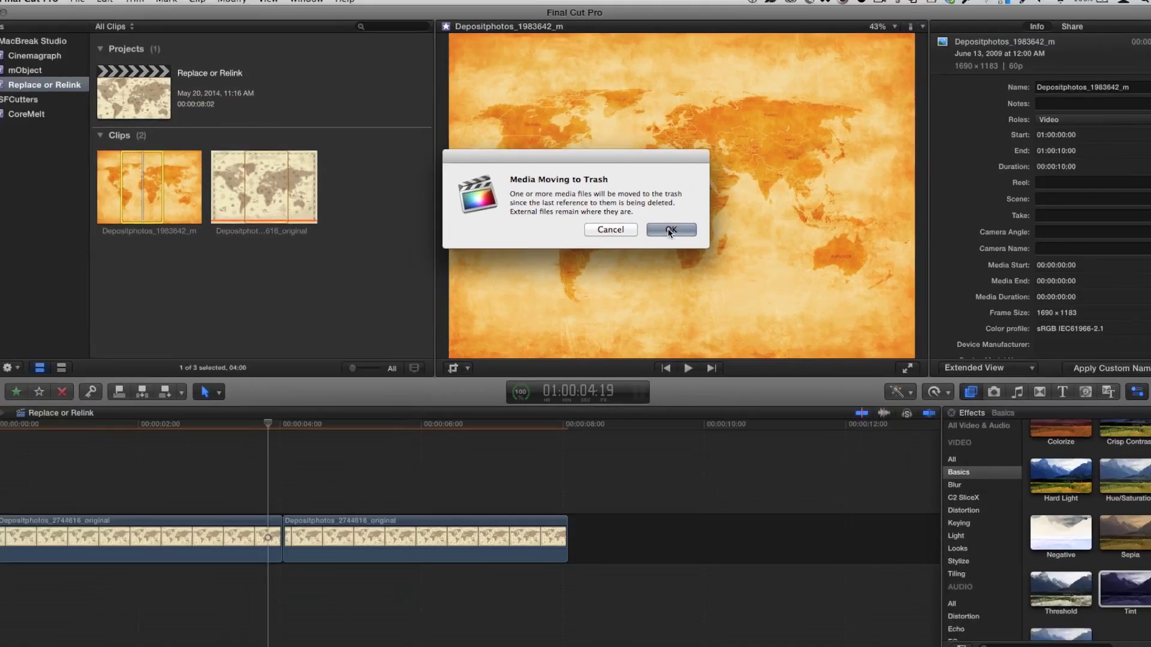
left_click(668, 229)
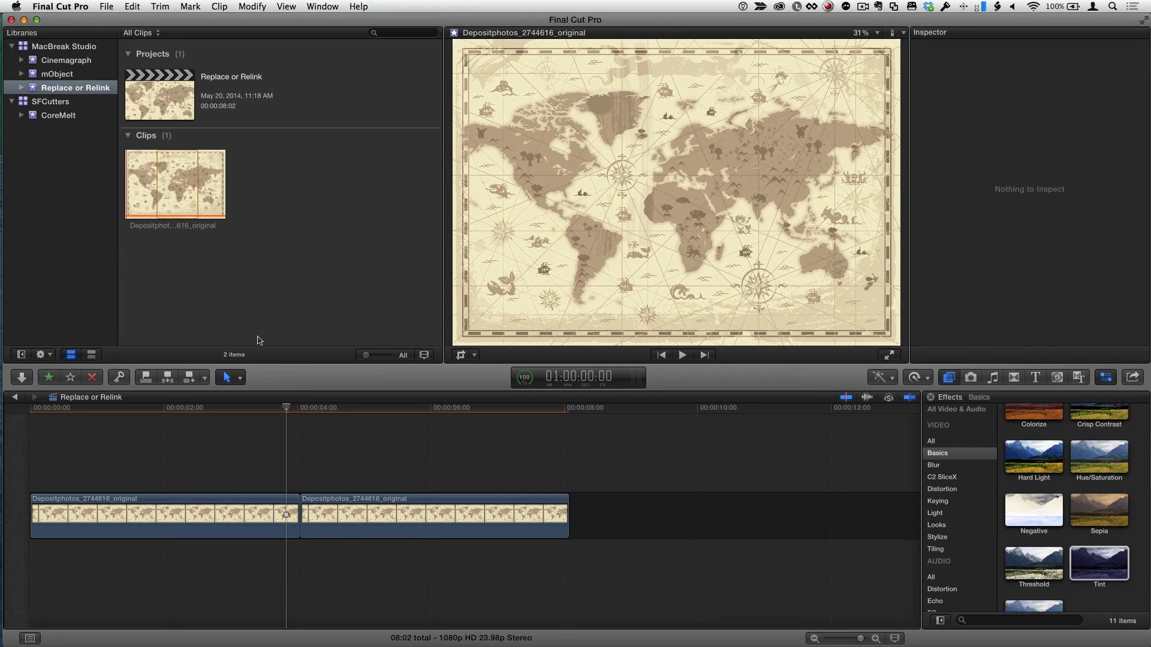
left_click(171, 409)
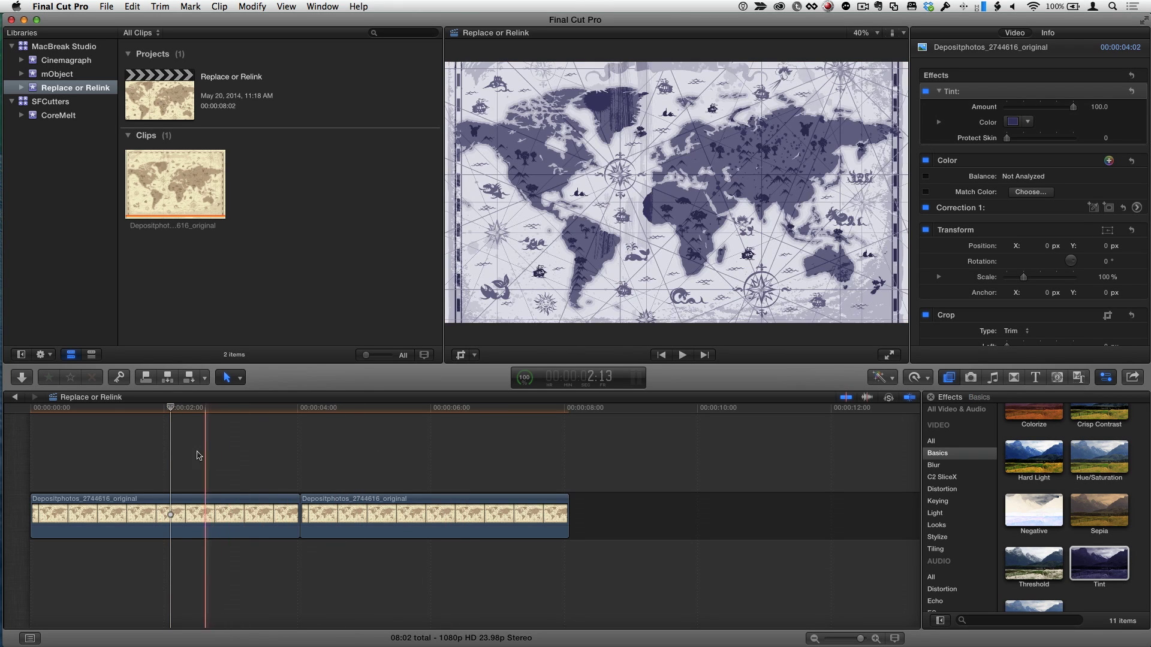
Step: Select the original map clip, choose File > Relink Files, and pick its image file
left_click(168, 185)
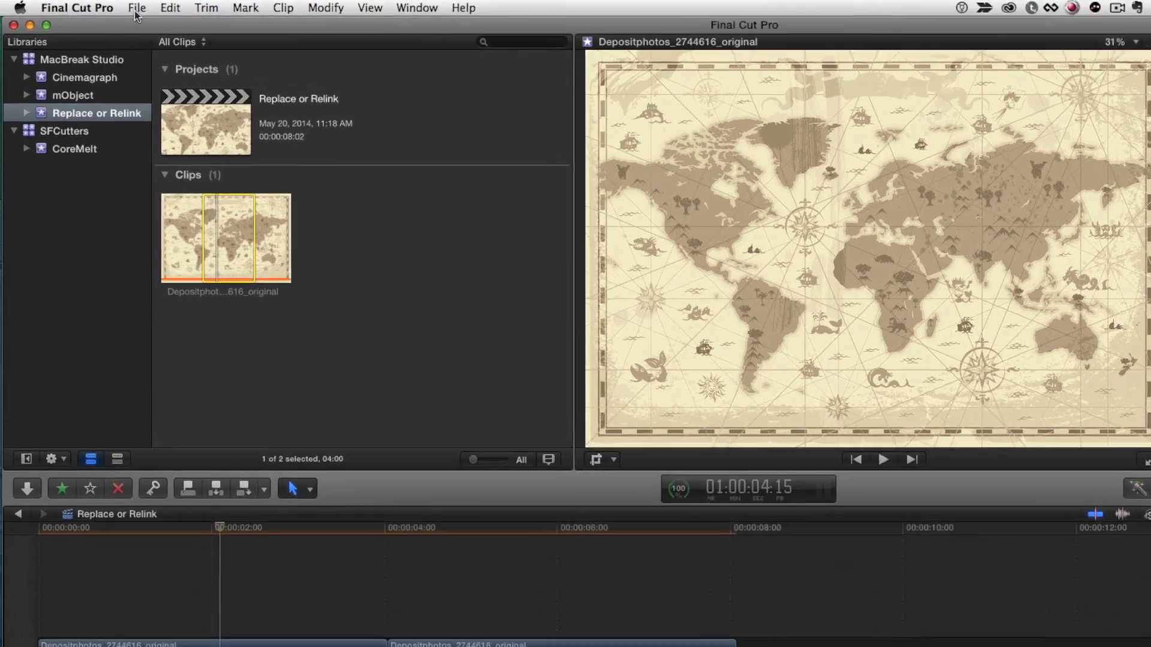
left_click(107, 8)
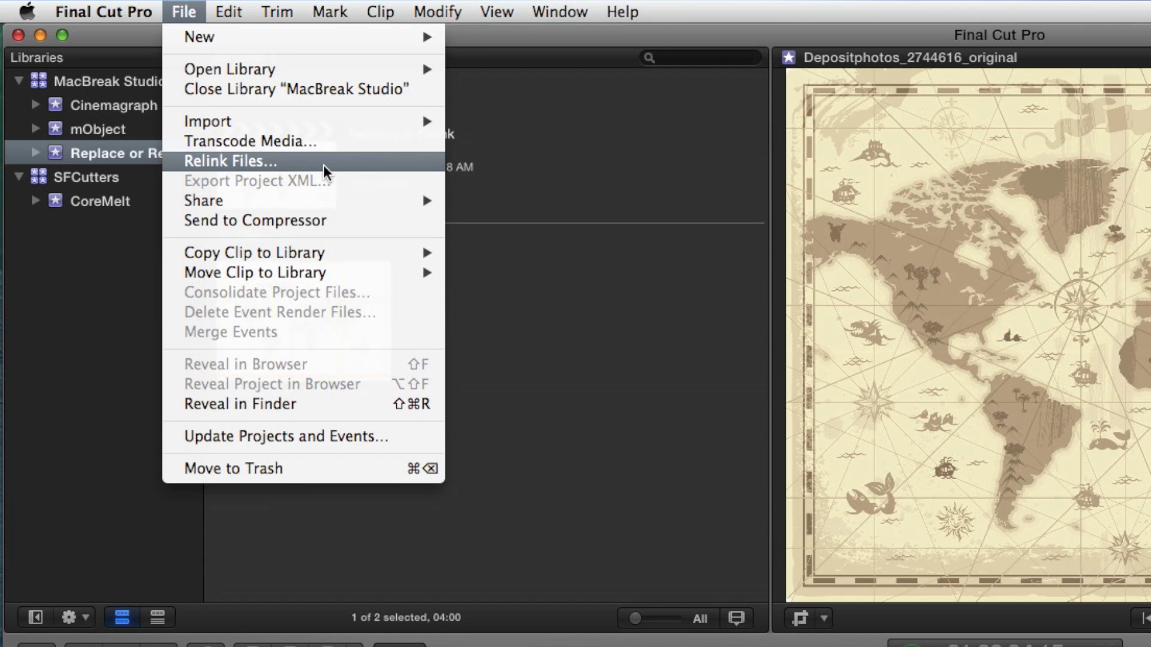
left_click(325, 164)
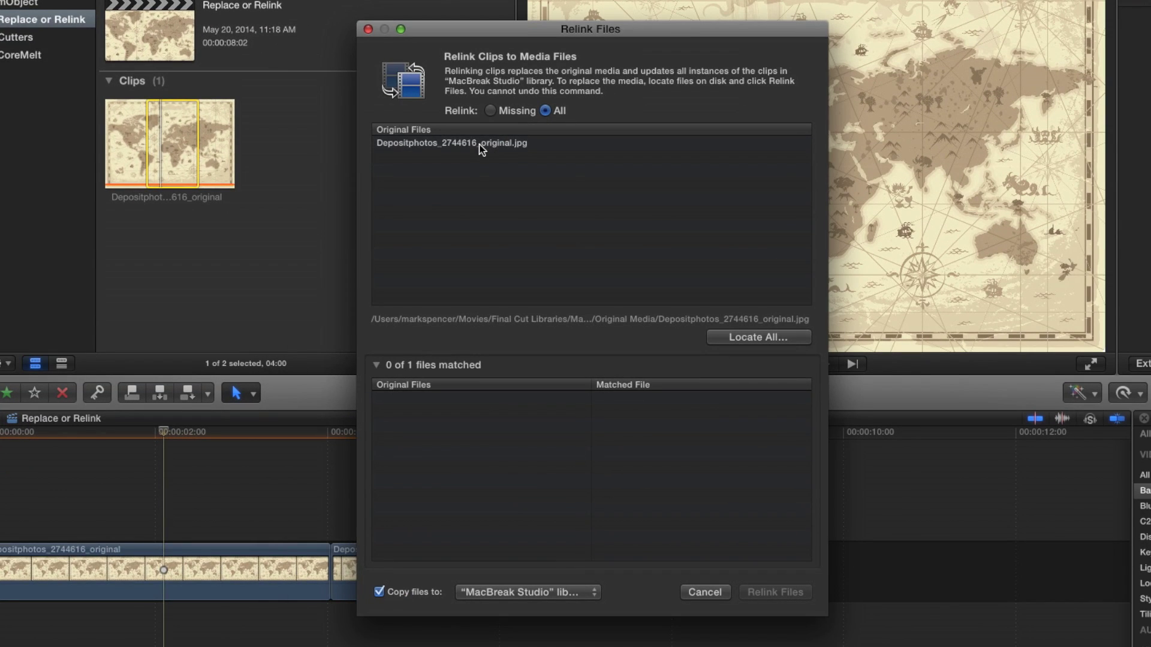
left_click(480, 145)
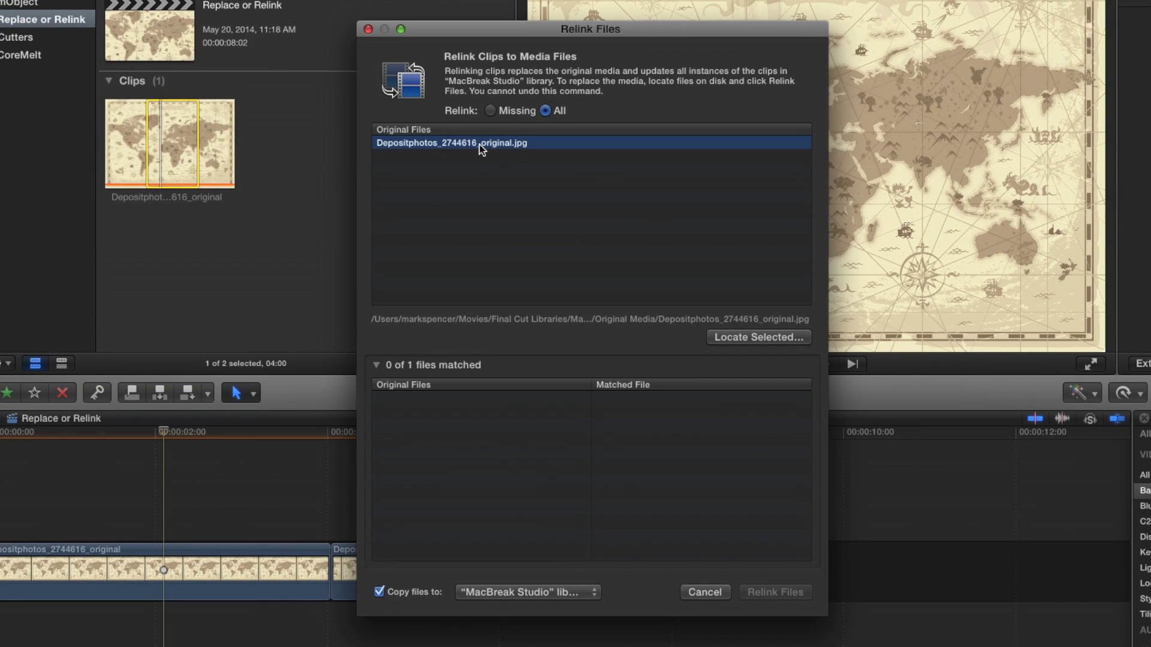
Step: Choose Depositphotos_1983642_m.jpg as the replacement for the original map file
left_click(750, 337)
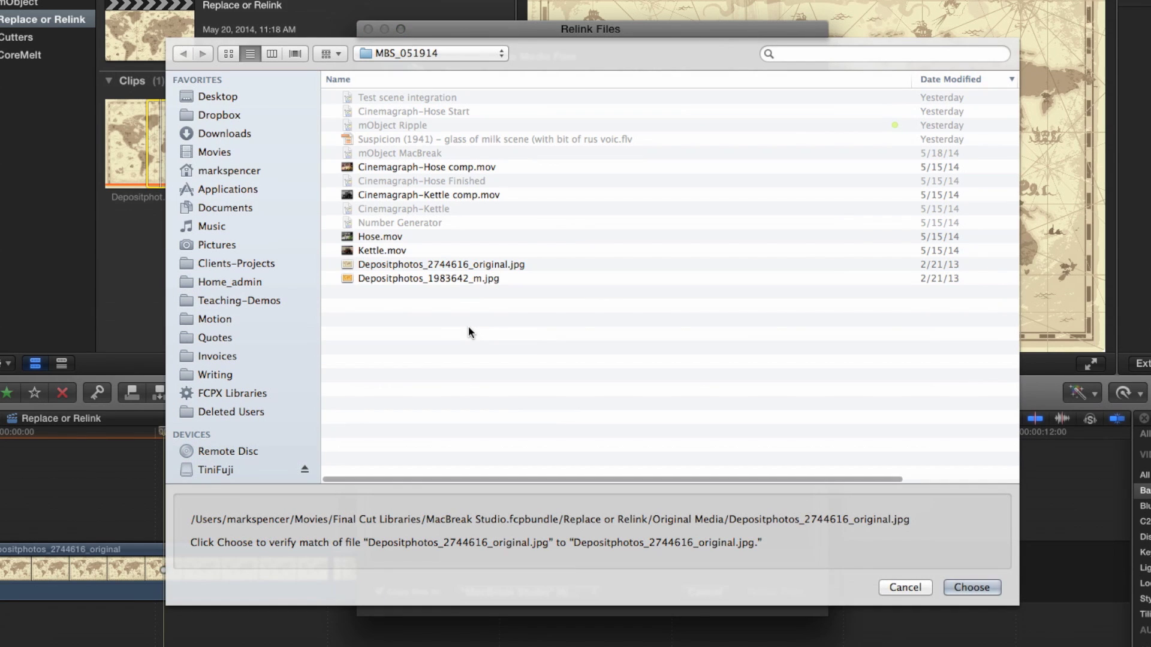
left_click(422, 278)
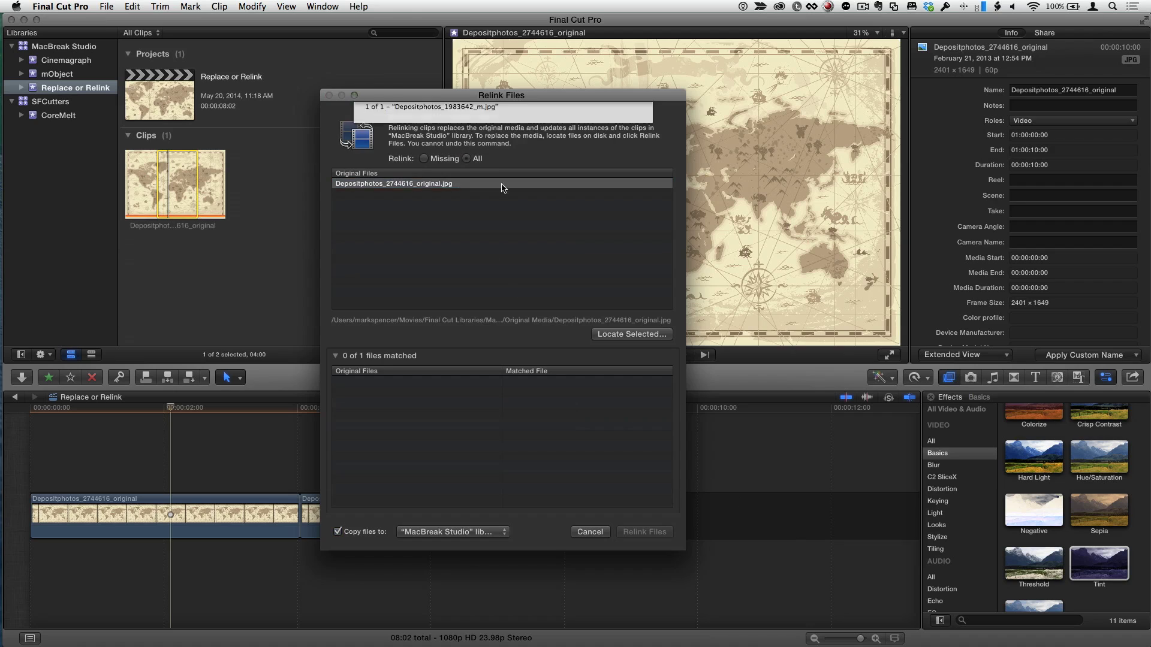
Step: Relink to the orange map, keeping Copy files to on the MacBreak Studio library
left_click_drag(525, 98, 548, 85)
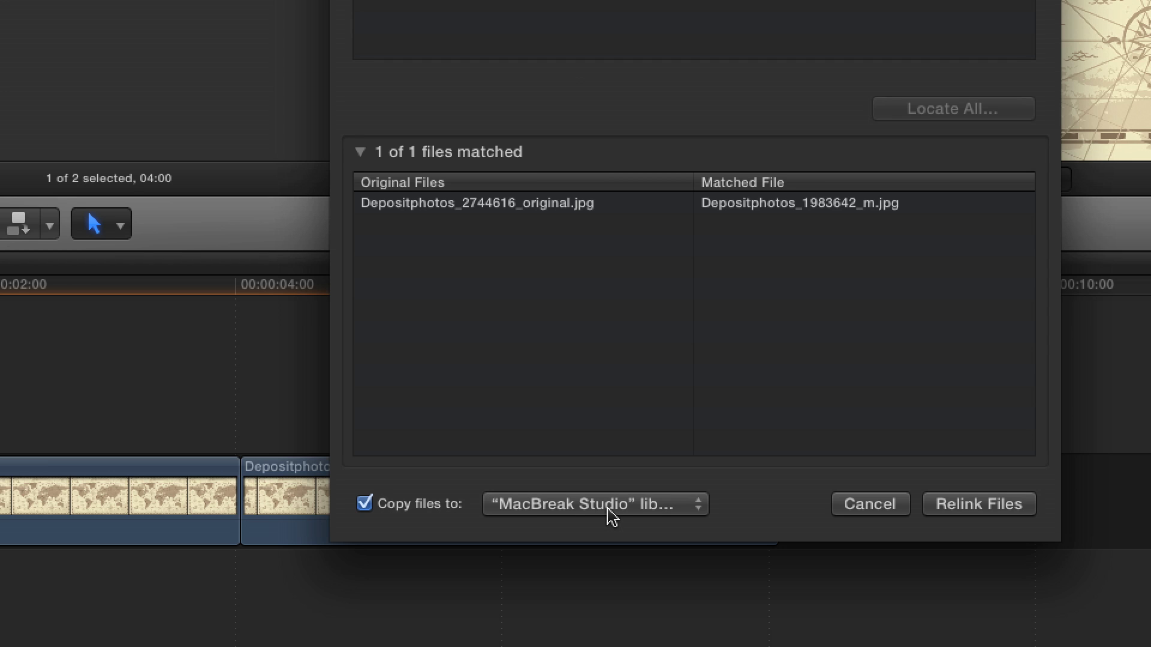
left_click(622, 511)
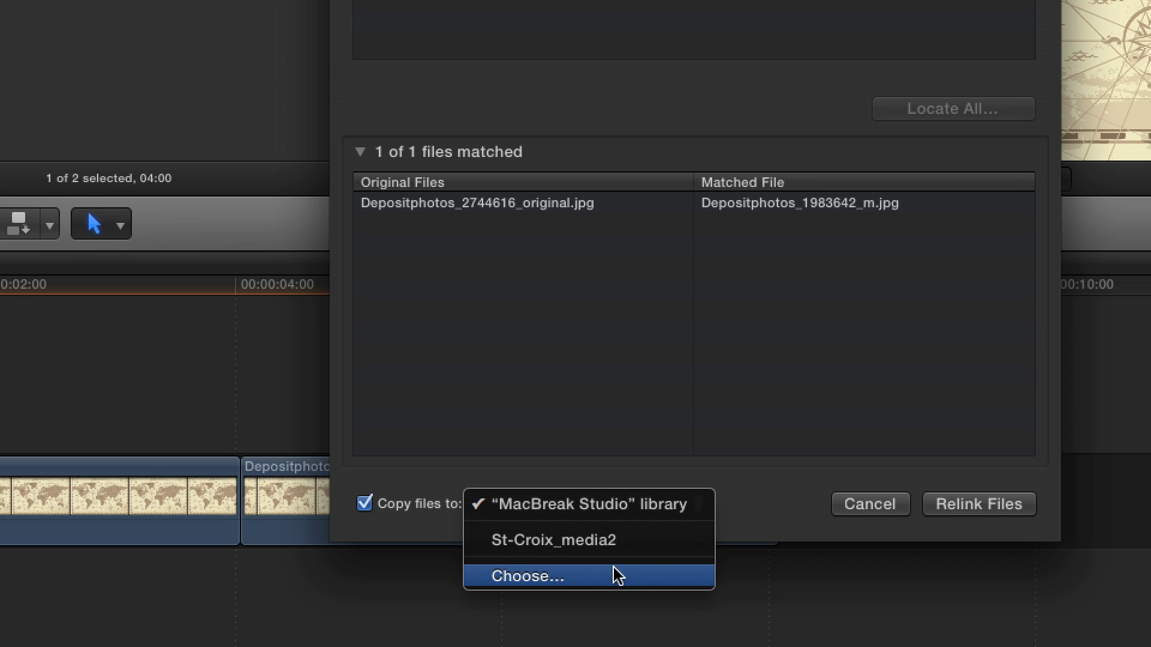
left_click(567, 502)
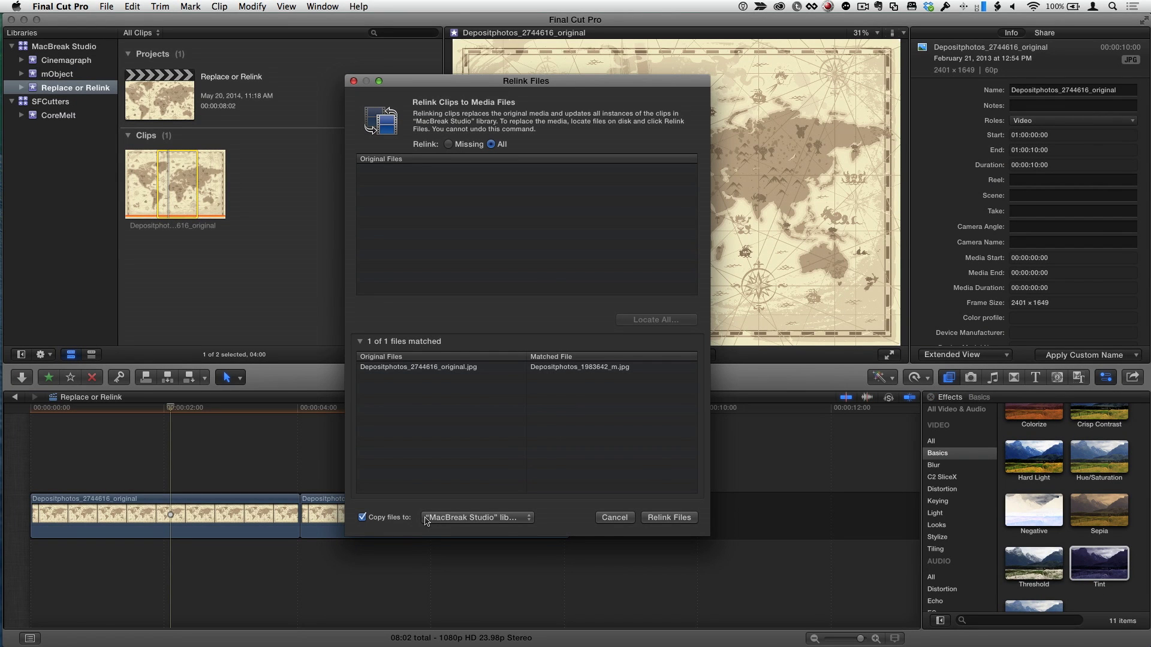
left_click(668, 519)
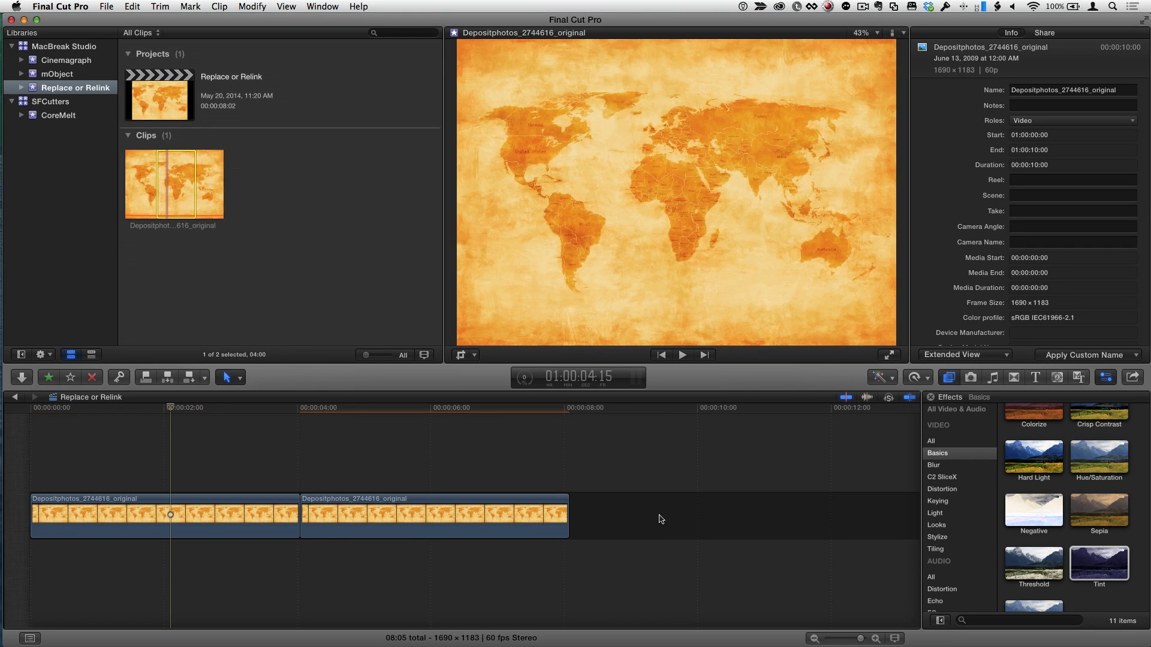
left_click(171, 408)
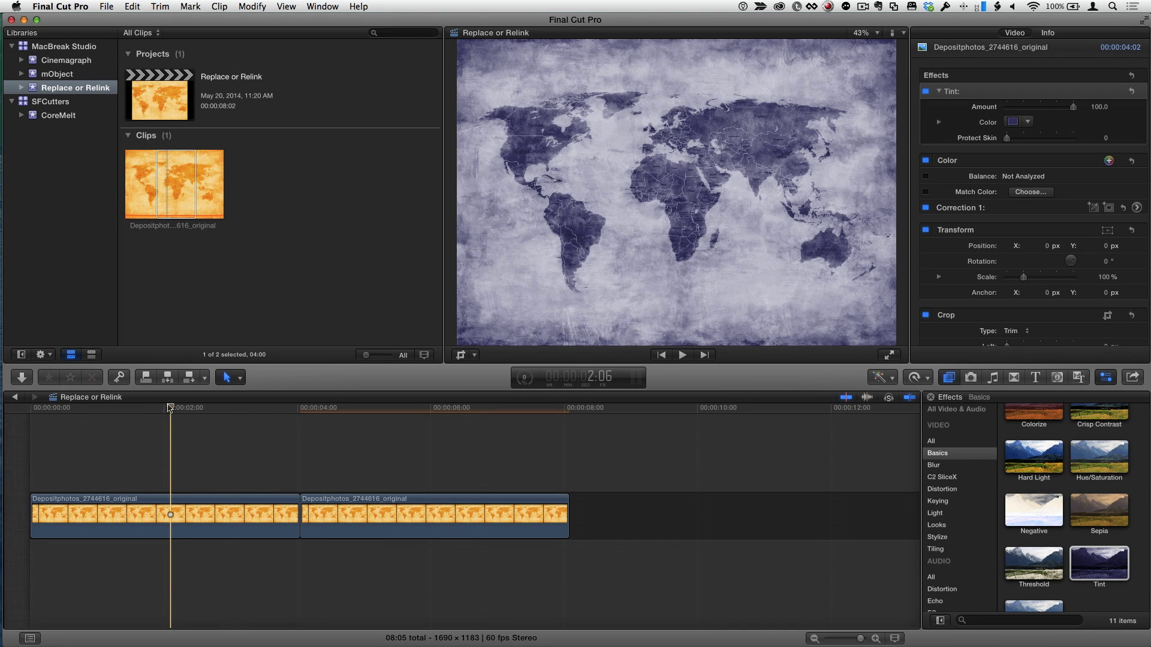
left_click(173, 190)
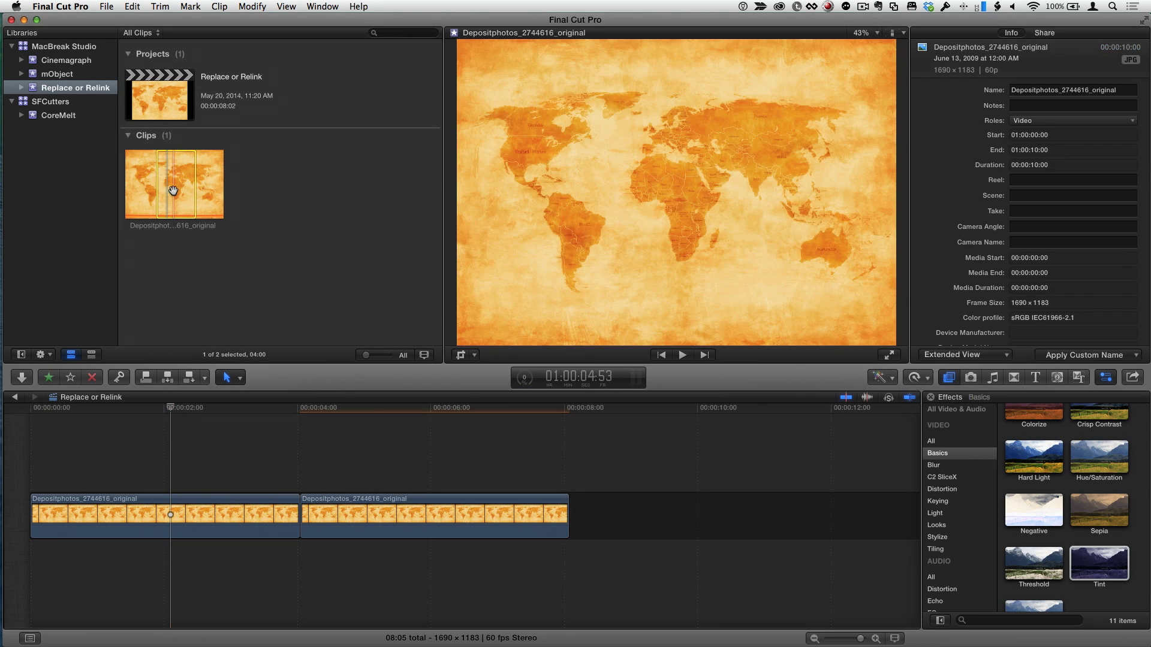
left_click_drag(129, 408, 265, 421)
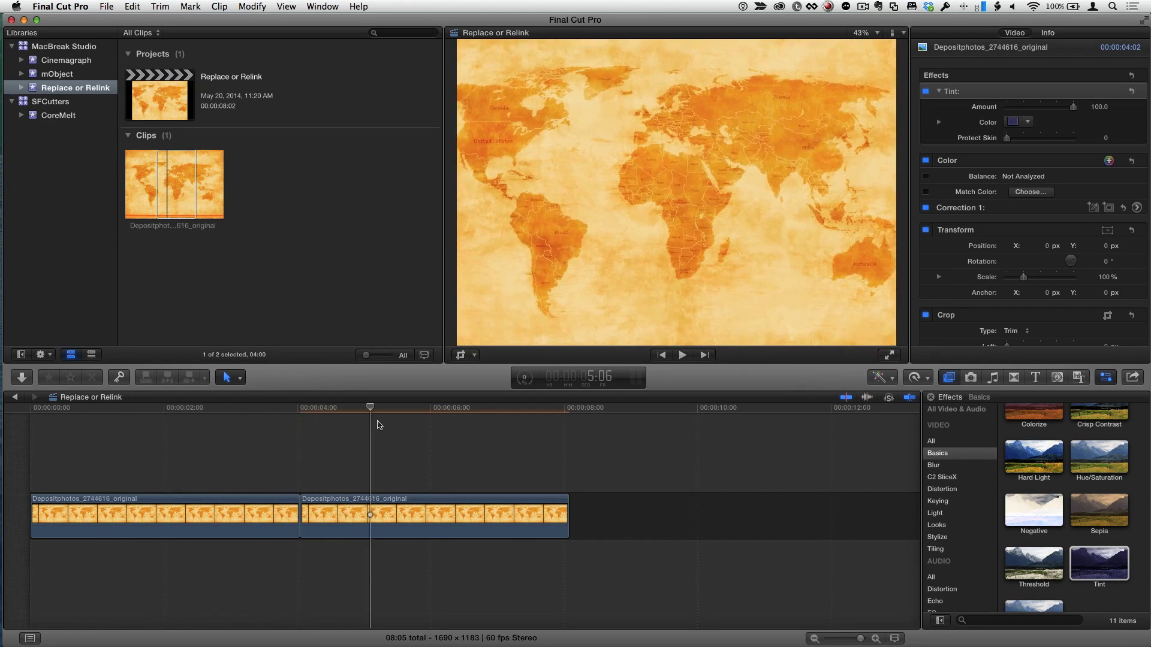
left_click(178, 421)
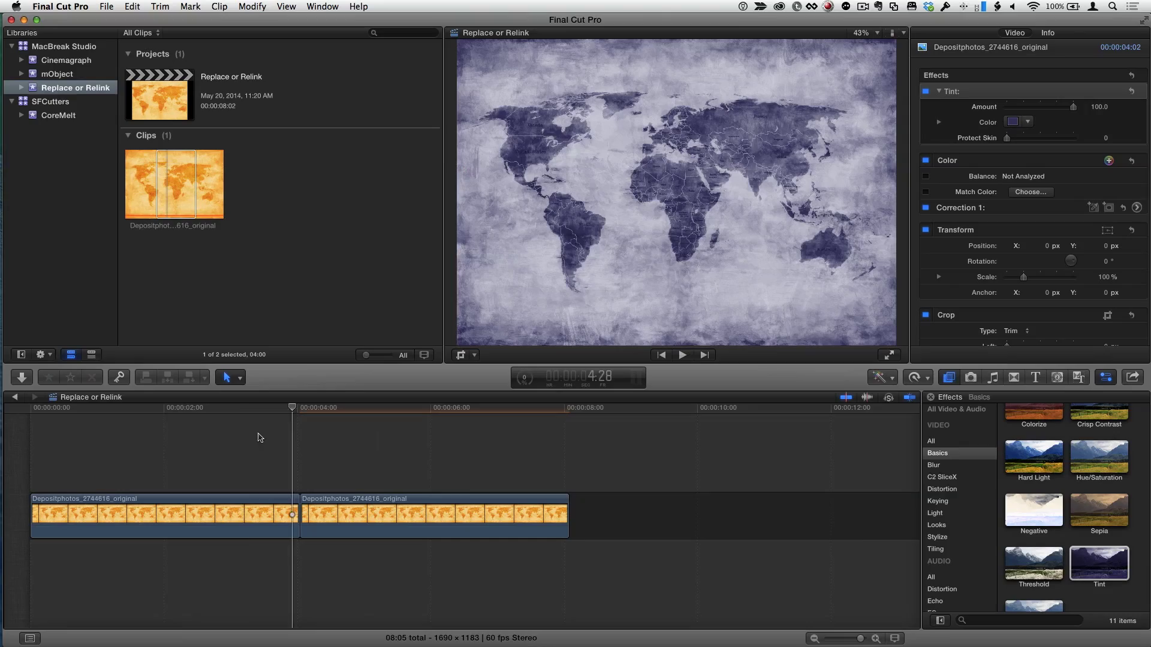